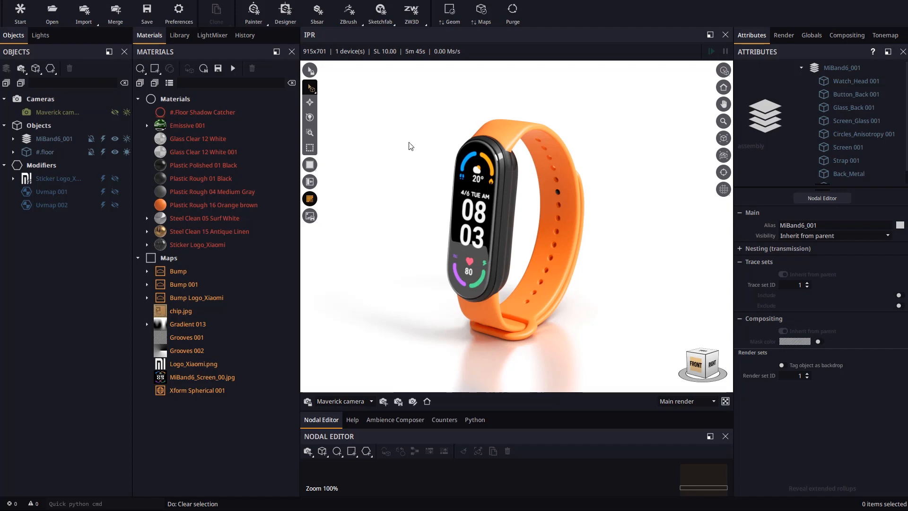
Clone the MiBand6_001 assembly without its dependencies.
{"action": "mouse_move", "coordinate": [482, 237]}
{"action": "left_mouse_down", "text": "alt"}
{"action": "mouse_move", "coordinate": [556, 231]}
{"action": "mouse_move", "coordinate": [466, 235]}
{"action": "mouse_move", "coordinate": [489, 235]}
{"action": "left_mouse_up", "text": "alt"}
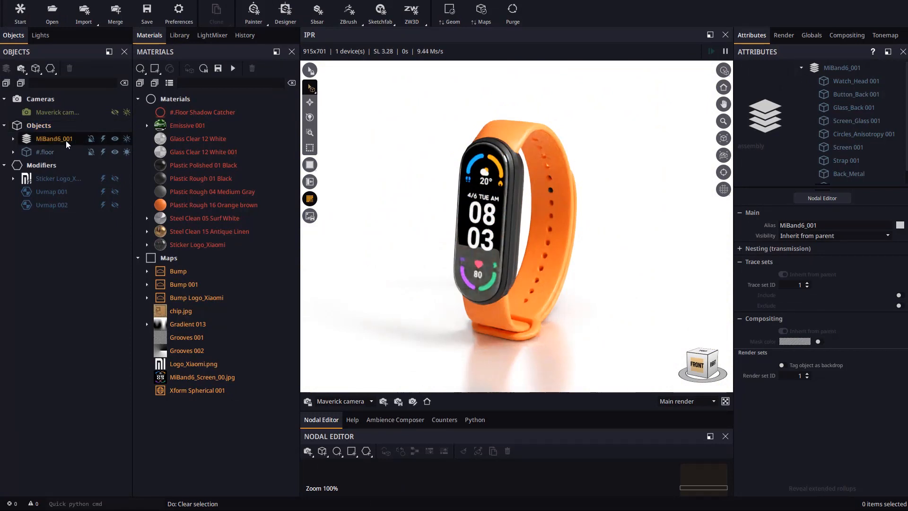
{"action": "left_click", "coordinate": [13, 138]}
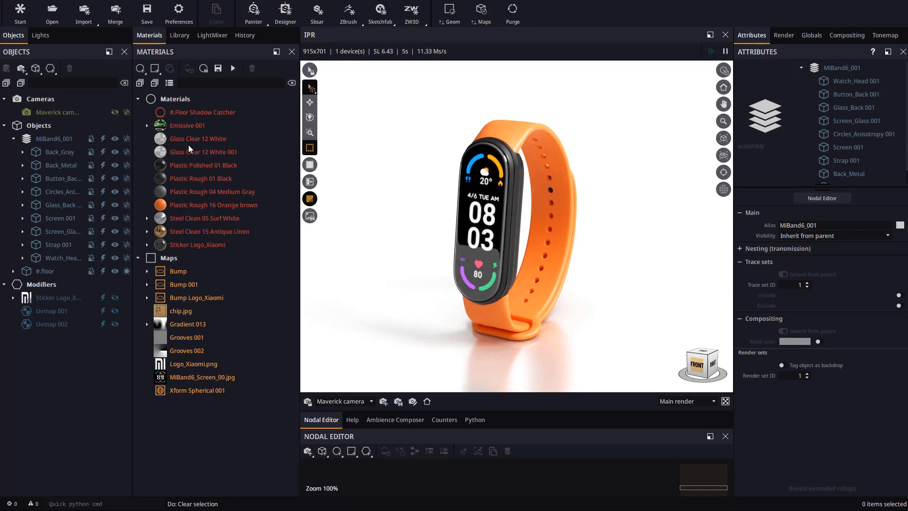
{"action": "left_click", "coordinate": [47, 138]}
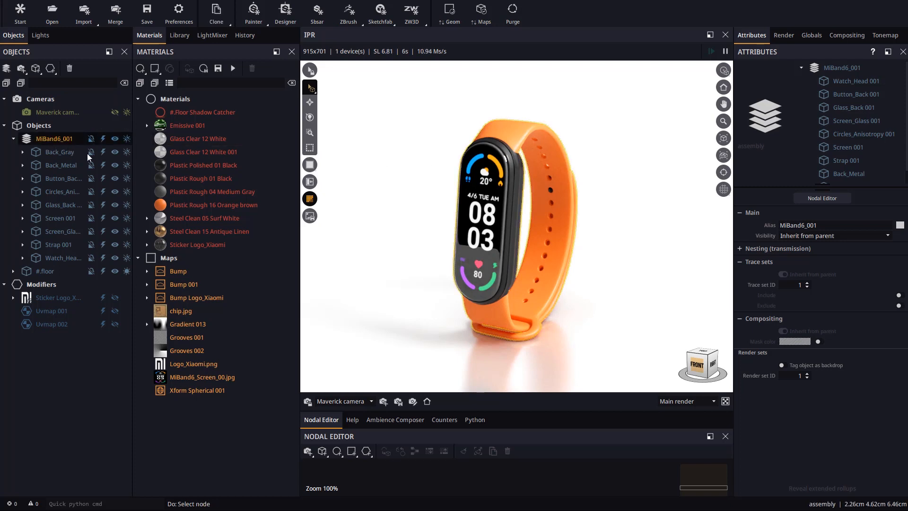
{"action": "left_click", "coordinate": [219, 19]}
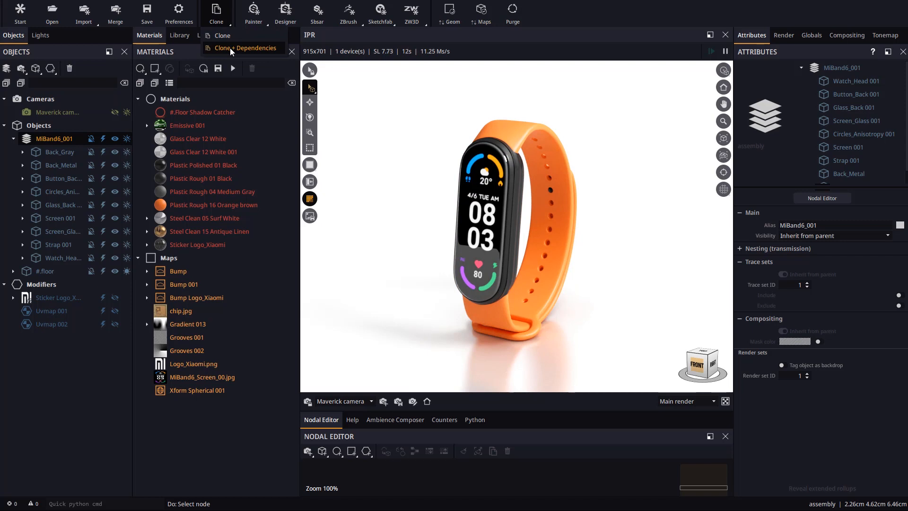
{"action": "left_click", "coordinate": [222, 35]}
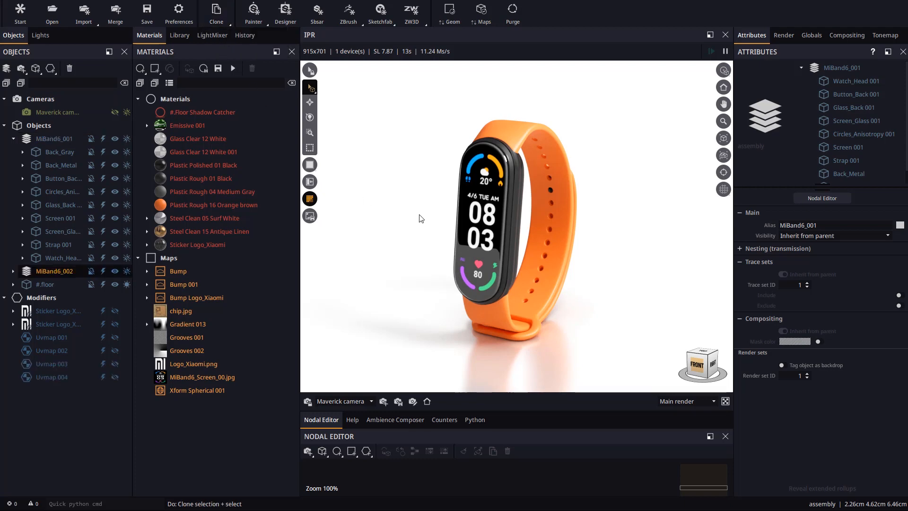
Move the cloned MiBand6_002 assembly along X to about 3.444 cm so it stands beside the original band.
{"action": "left_click", "coordinate": [53, 271]}
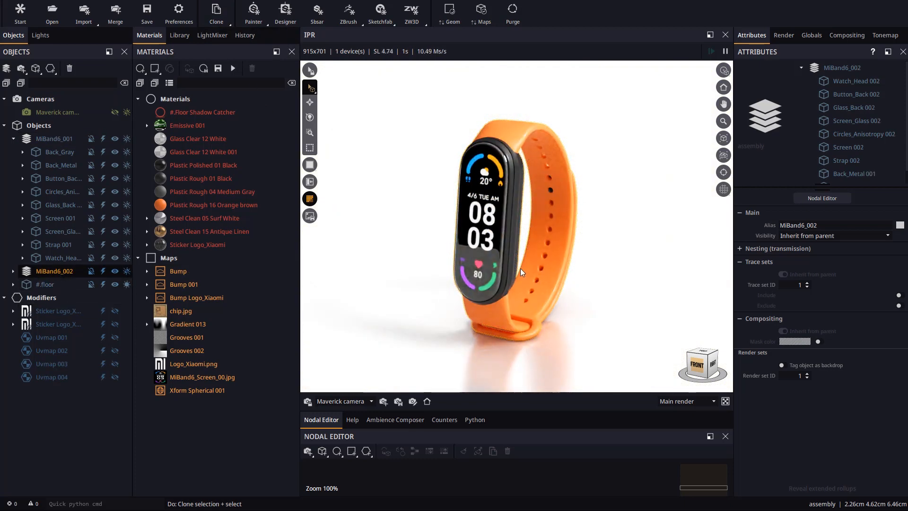
{"action": "left_click", "coordinate": [309, 101]}
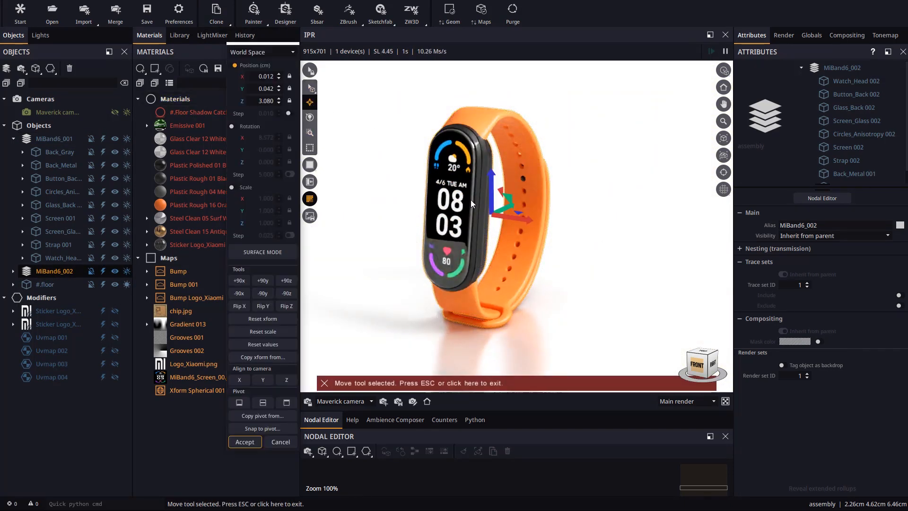
{"action": "left_click_drag", "start_coordinate": [520, 196], "coordinate": [618, 244]}
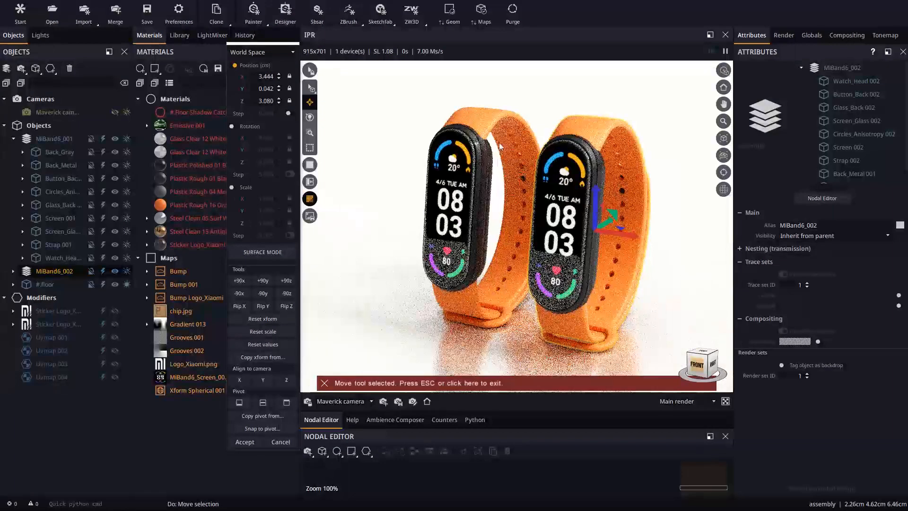
{"action": "left_click", "coordinate": [256, 443]}
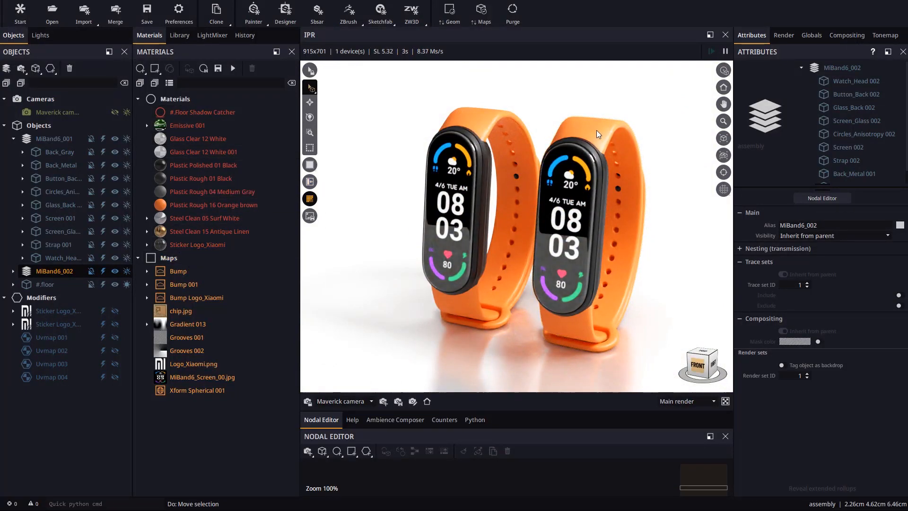
Try a light blue diffuse colour on the strap material shared by both bands, and restore the orange.
{"action": "middle_click_drag", "start_coordinate": [668, 346], "coordinate": [653, 334]}
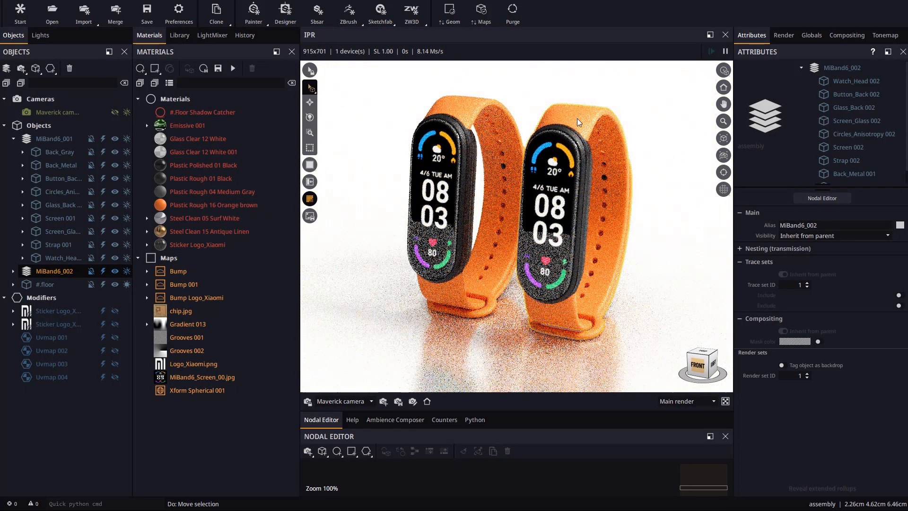
{"action": "left_click", "coordinate": [647, 333]}
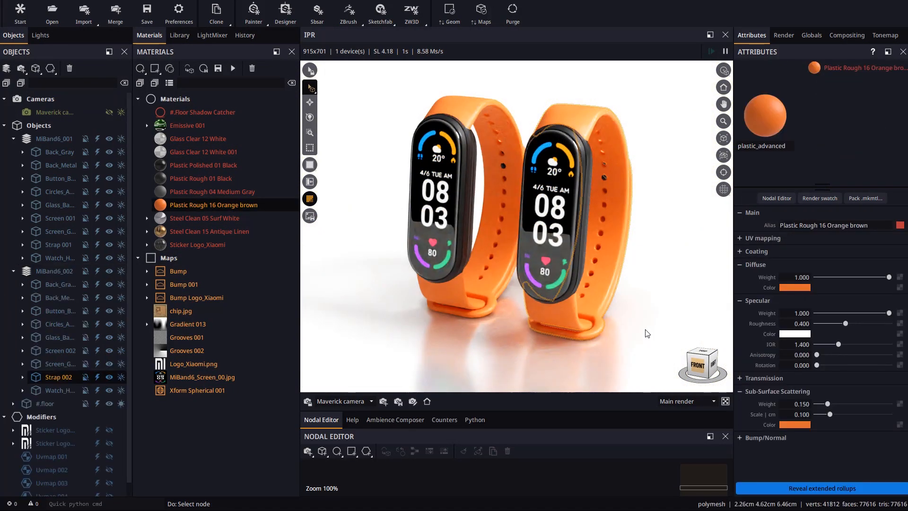
{"action": "left_click", "coordinate": [800, 288]}
{"action": "left_click", "coordinate": [818, 414]}
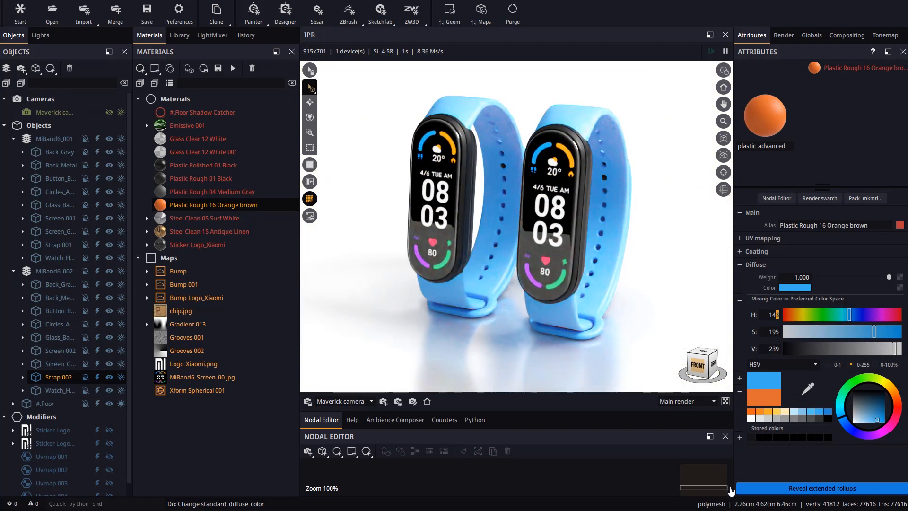
{"action": "left_click", "coordinate": [764, 400]}
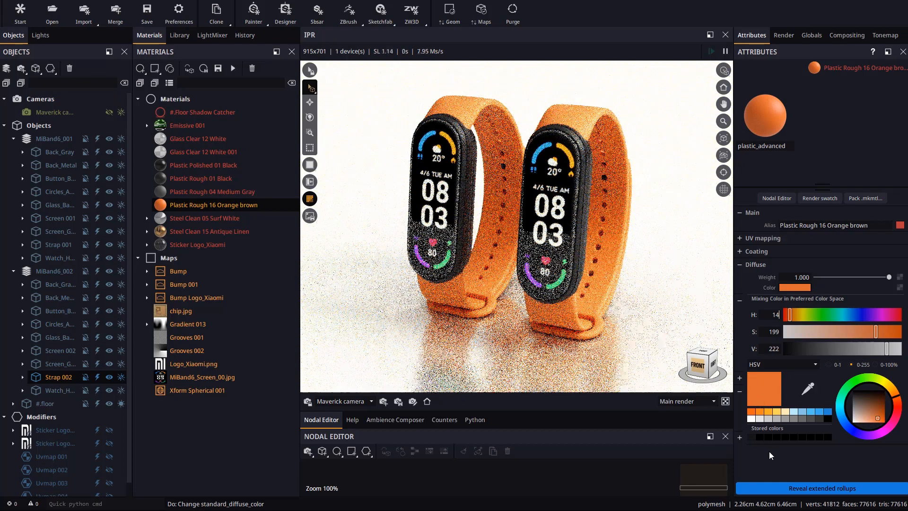
Delete the MiBand6_002 assembly and purge the leftover terminal nodes from the scene.
{"action": "mouse_move", "coordinate": [506, 258]}
{"action": "left_mouse_down"}
{"action": "mouse_move", "coordinate": [544, 258]}
{"action": "mouse_move", "coordinate": [500, 260]}
{"action": "mouse_move", "coordinate": [518, 259]}
{"action": "left_mouse_up"}
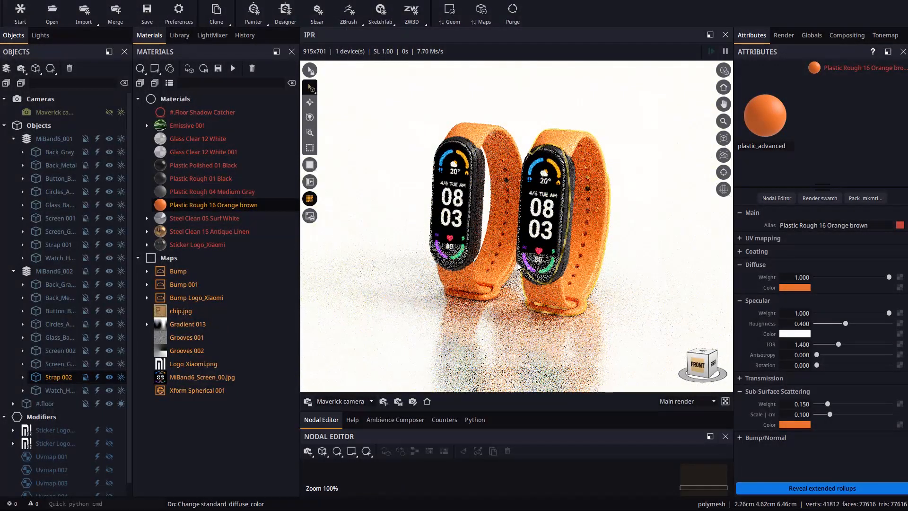
{"action": "left_click", "coordinate": [54, 271]}
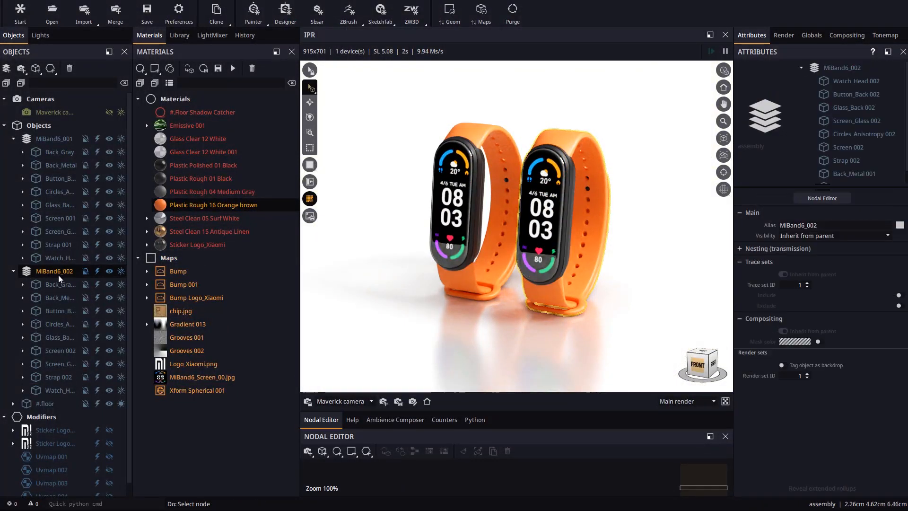
{"action": "left_click", "coordinate": [70, 69]}
{"action": "left_click", "coordinate": [432, 264]}
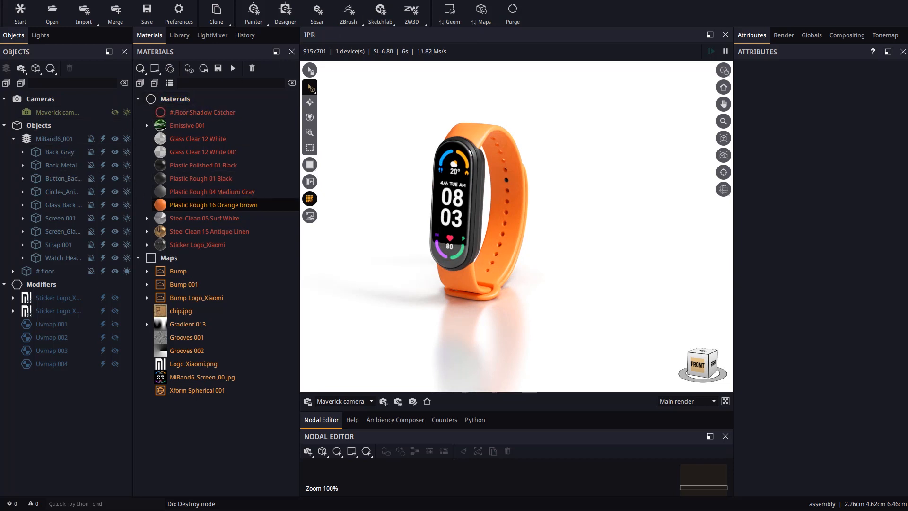
{"action": "left_click", "coordinate": [515, 14]}
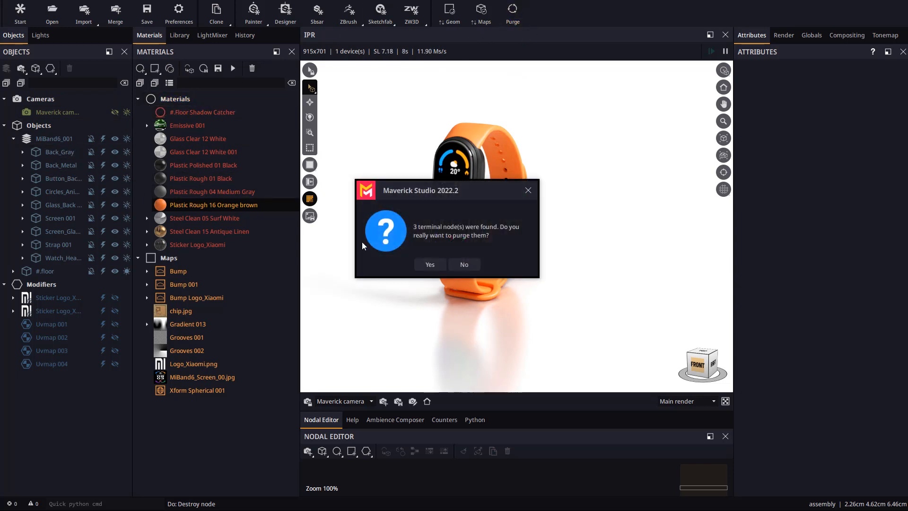
{"action": "left_click", "coordinate": [428, 265]}
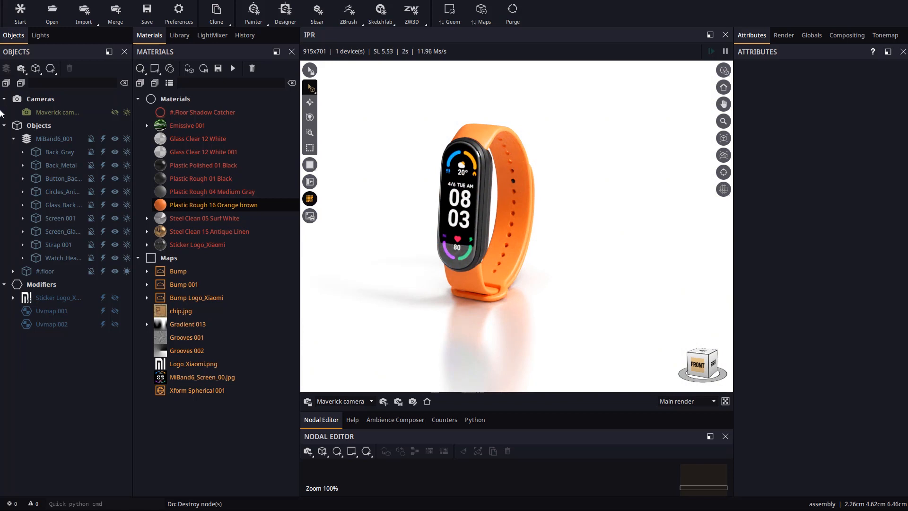
Clone the MiBand6_001 assembly together with its dependencies.
{"action": "left_click", "coordinate": [56, 138]}
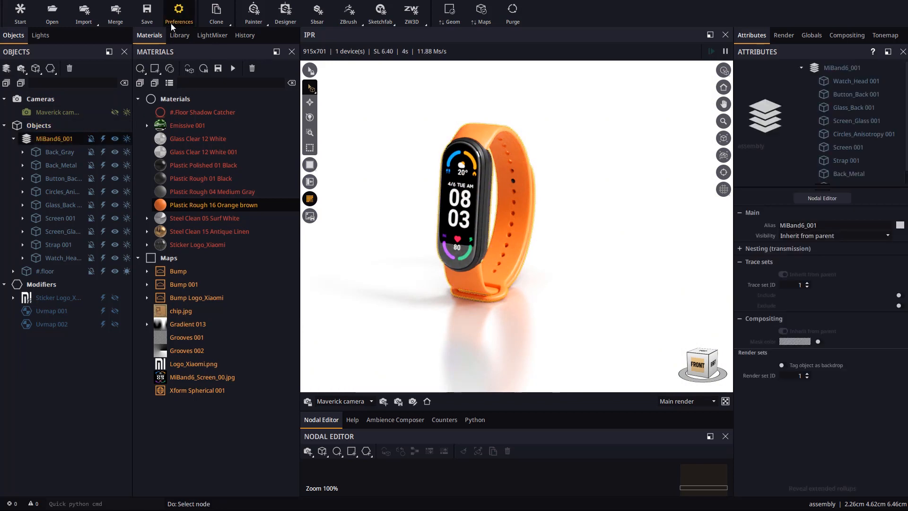
{"action": "left_click", "coordinate": [217, 16]}
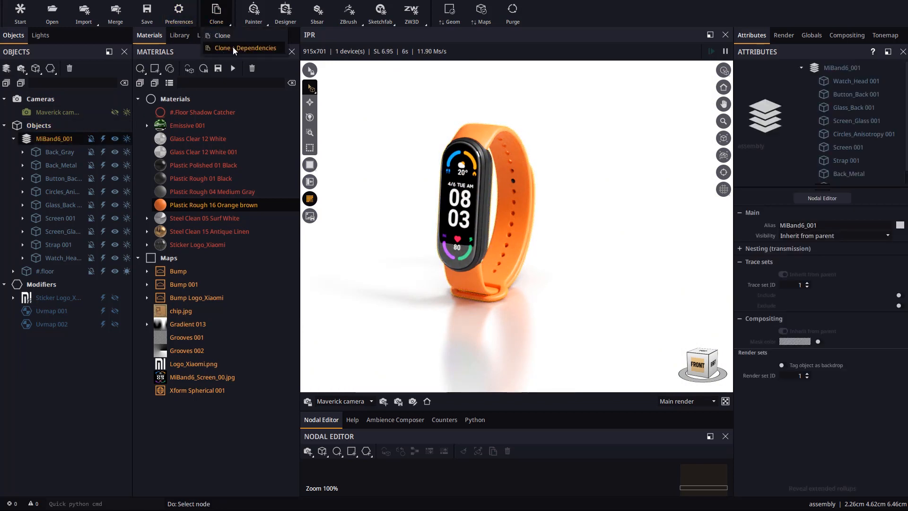
{"action": "left_click", "coordinate": [233, 48]}
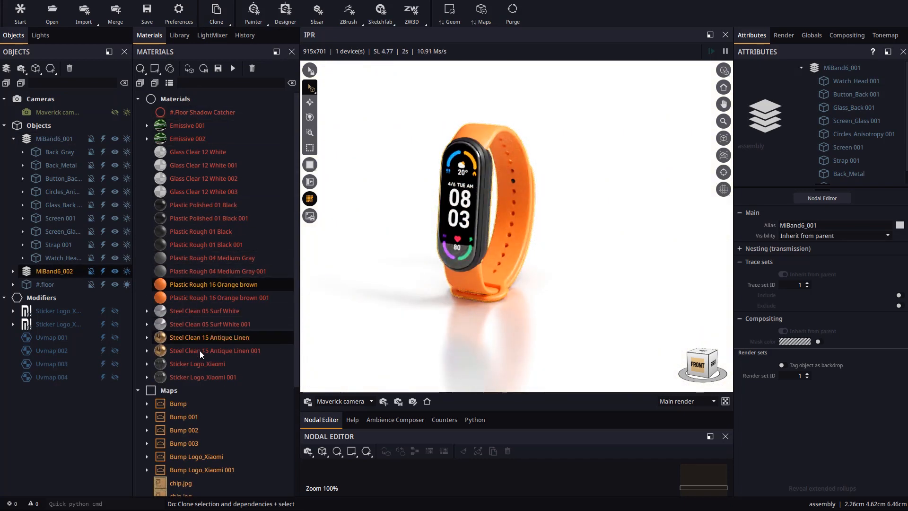
Move the MiBand6_002 assembly cloned with dependencies along X so it stands beside the original band.
{"action": "left_click", "coordinate": [62, 269]}
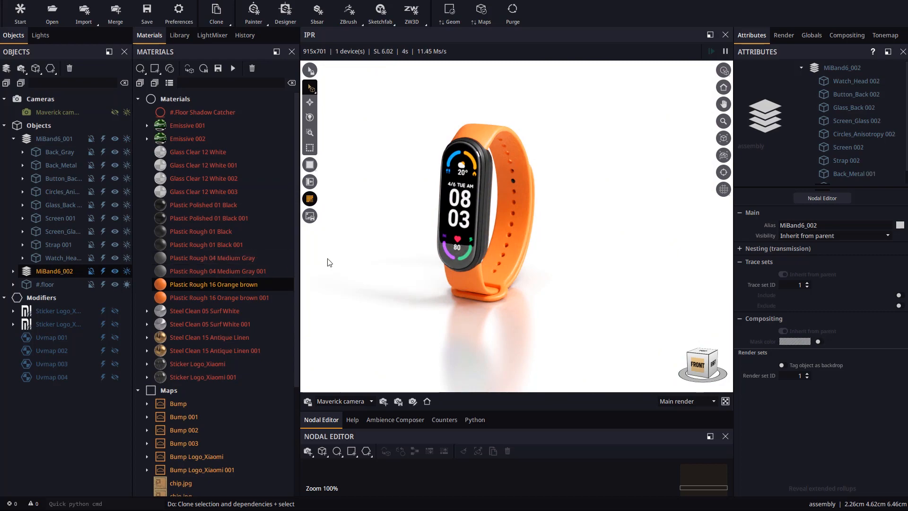
{"action": "key", "text": "m"}
{"action": "left_click_drag", "start_coordinate": [494, 211], "coordinate": [609, 236]}
{"action": "left_click", "coordinate": [248, 443]}
Set the diffuse colour of the cloned strap's material, Plastic Rough 16 Orange brown 001, to light blue.
{"action": "mouse_move", "coordinate": [426, 289]}
{"action": "left_mouse_down"}
{"action": "mouse_move", "coordinate": [533, 276]}
{"action": "mouse_move", "coordinate": [565, 143]}
{"action": "left_mouse_up"}
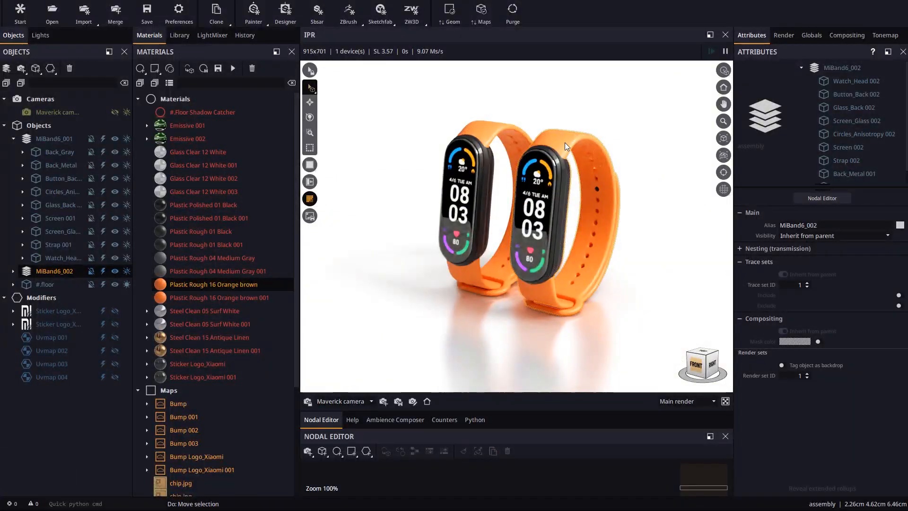
{"action": "left_click", "coordinate": [565, 143]}
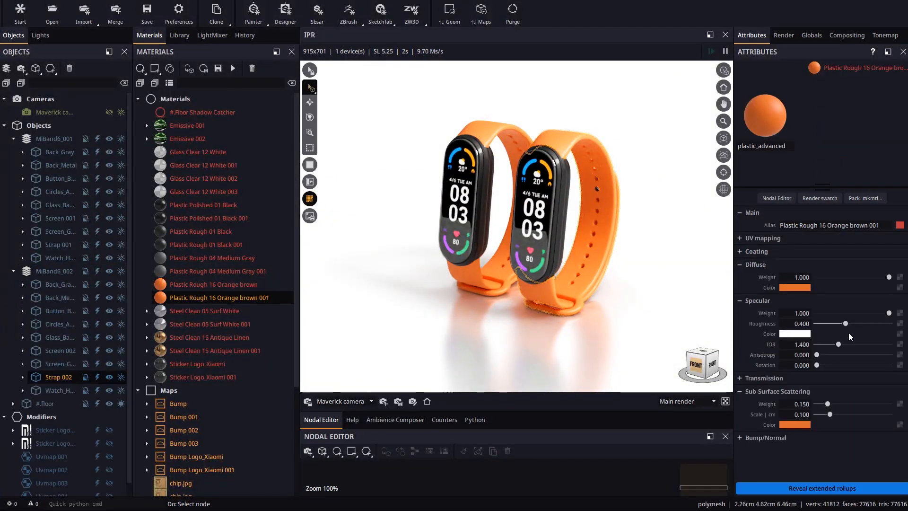
{"action": "left_click", "coordinate": [803, 293]}
{"action": "left_click", "coordinate": [821, 412]}
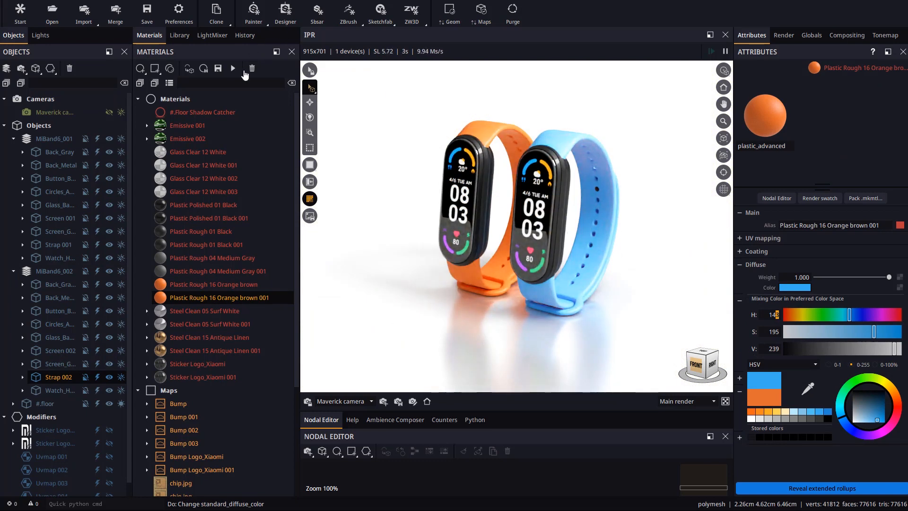
Replace the emission colour image of the Emissive 002 material with MiBand6_Screen_02.jpg.
{"action": "left_click", "coordinate": [178, 141]}
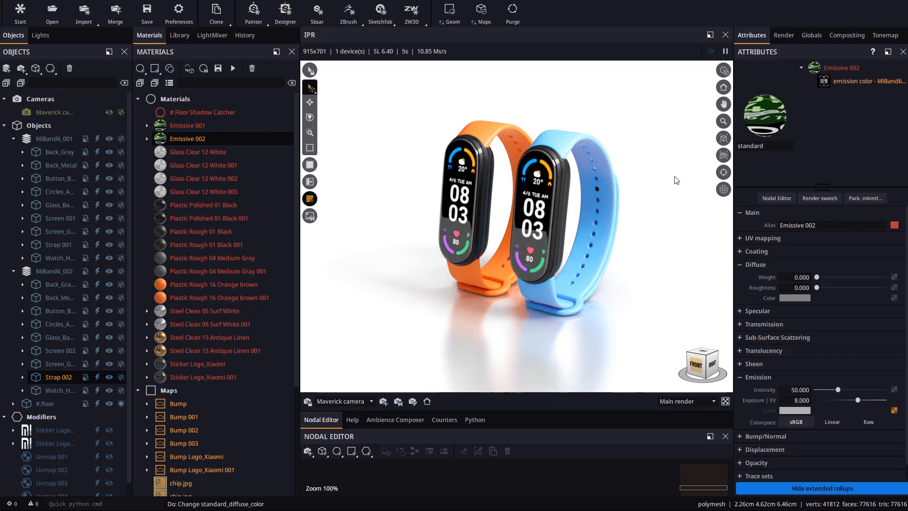
{"action": "left_click", "coordinate": [875, 81]}
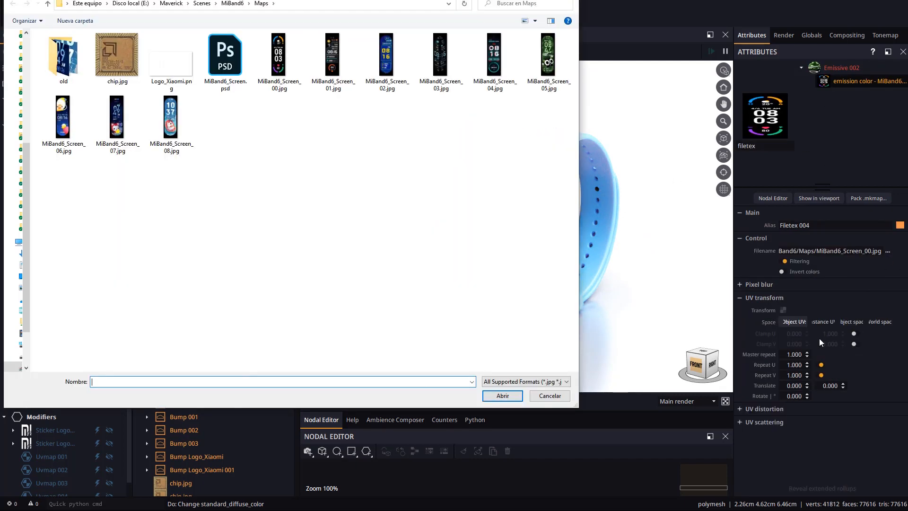
{"action": "left_click", "coordinate": [391, 95]}
{"action": "double_click", "coordinate": [396, 51]}
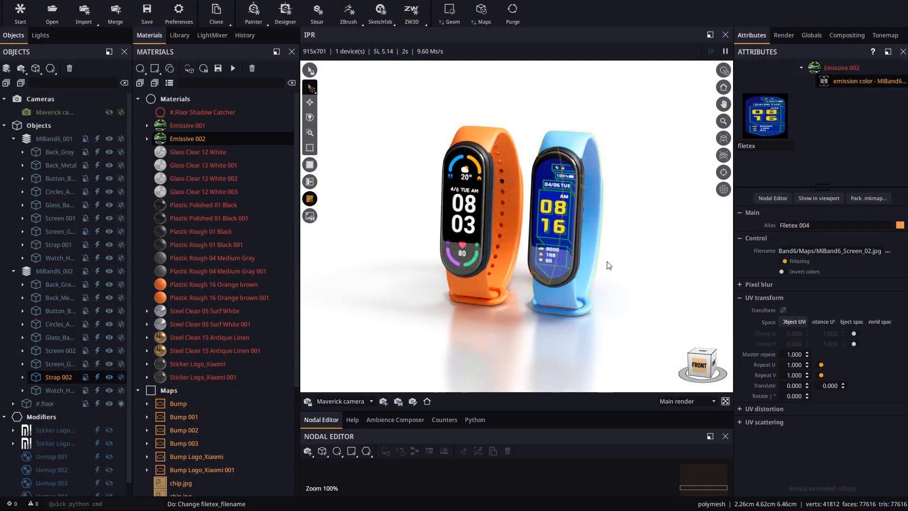
Delete the recoloured MiBand6_002 assembly and purge its unused materials, maps and modifiers.
{"action": "middle_click_drag", "start_coordinate": [571, 264], "coordinate": [517, 251]}
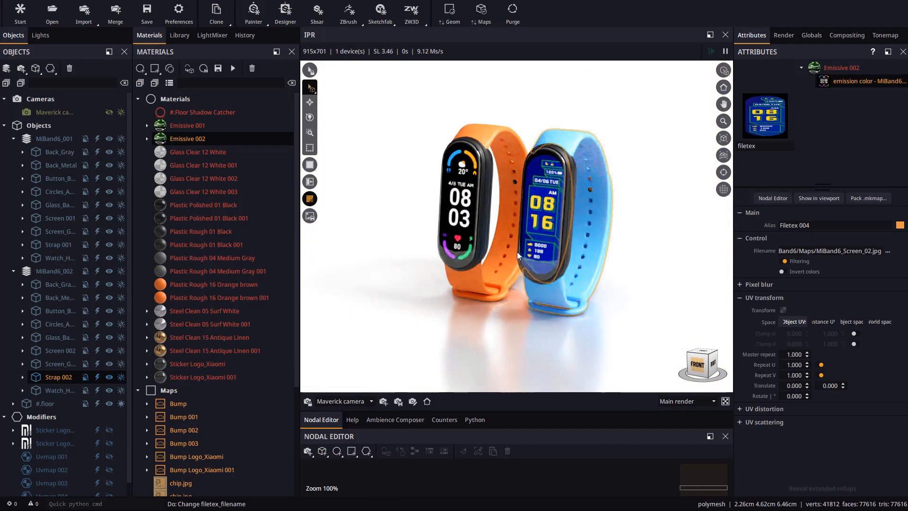
{"action": "left_click", "coordinate": [69, 272]}
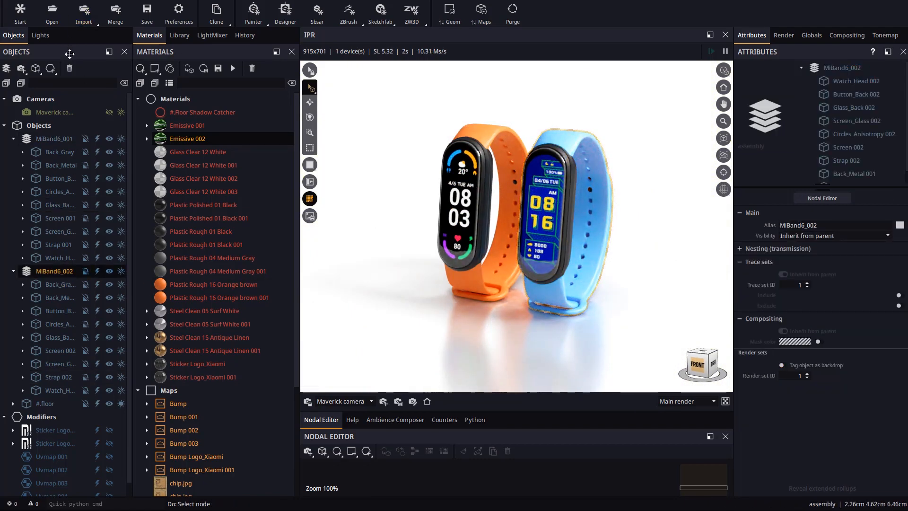
{"action": "key", "text": "Delete"}
{"action": "left_click", "coordinate": [436, 264]}
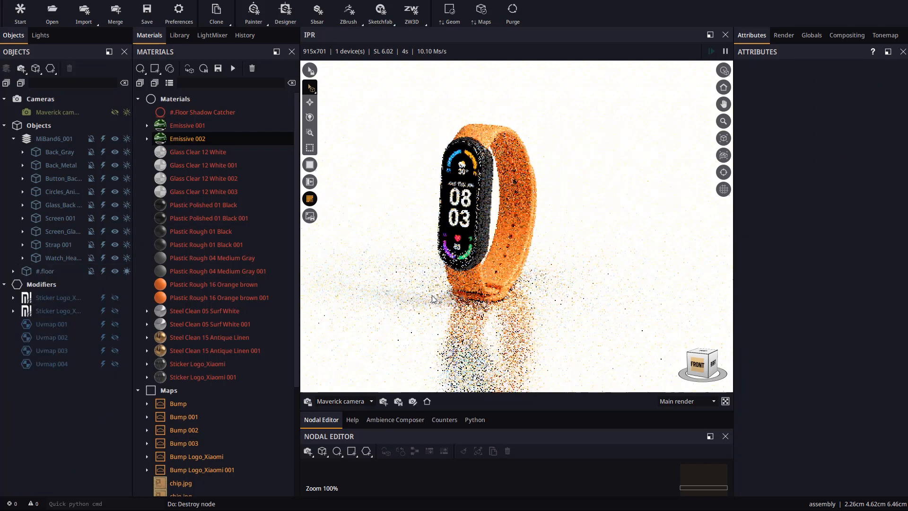
{"action": "left_click", "coordinate": [515, 13]}
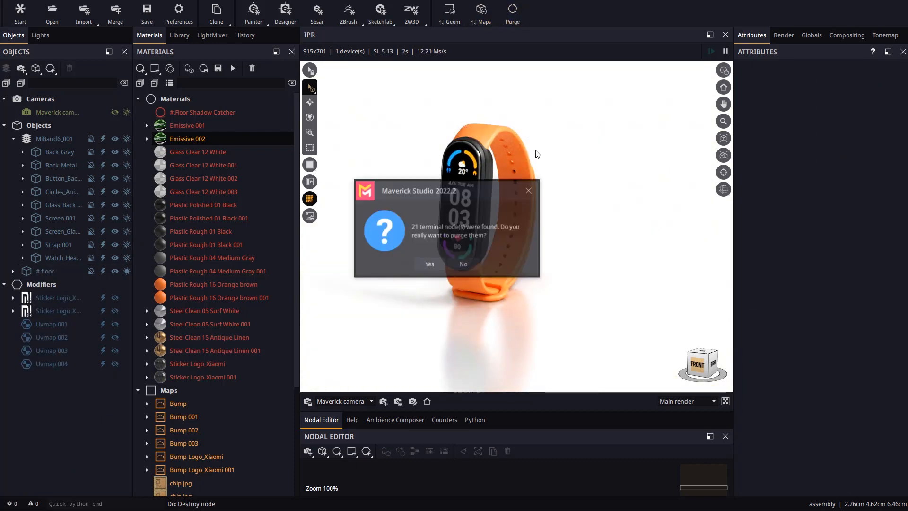
{"action": "left_click", "coordinate": [435, 265]}
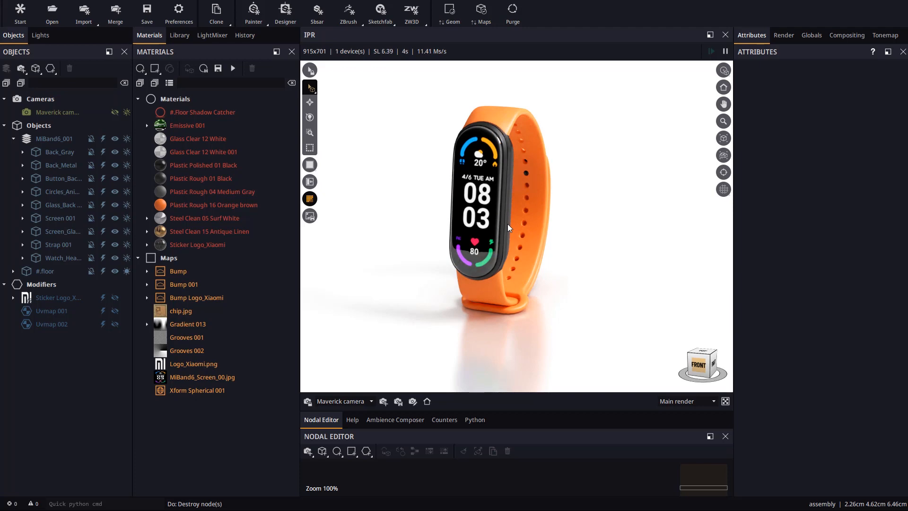
Clone the MiBand6_001 assembly along X with two clones spaced about 2.9 cm apart.
{"action": "middle_click_drag", "start_coordinate": [505, 226], "coordinate": [496, 224]}
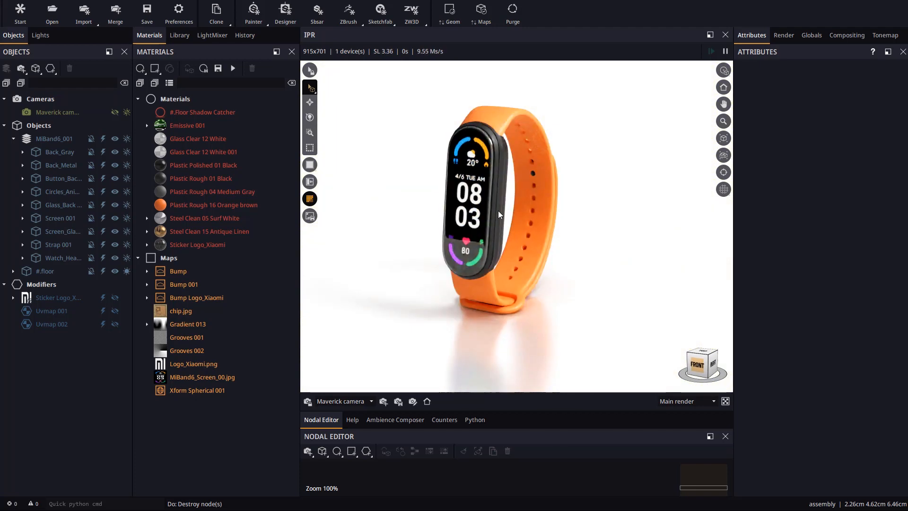
{"action": "left_click", "coordinate": [62, 138]}
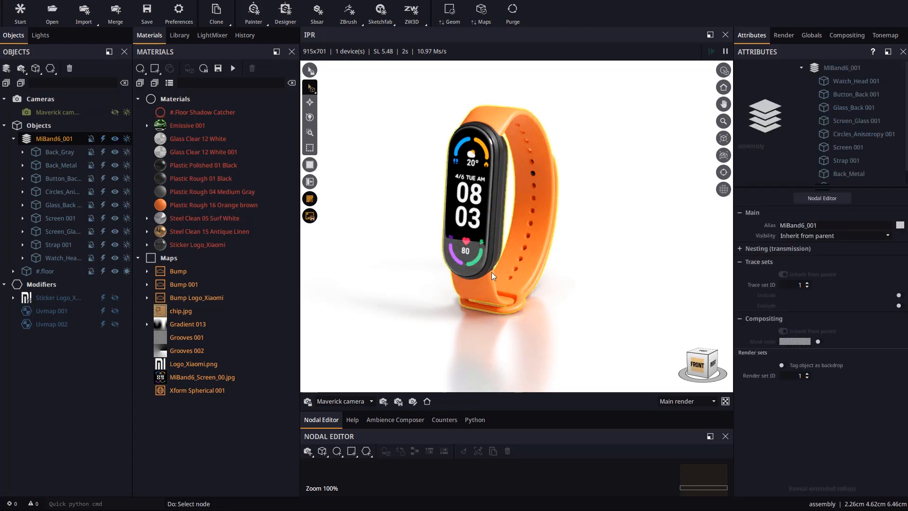
{"action": "middle_click_drag", "start_coordinate": [498, 249], "coordinate": [482, 246]}
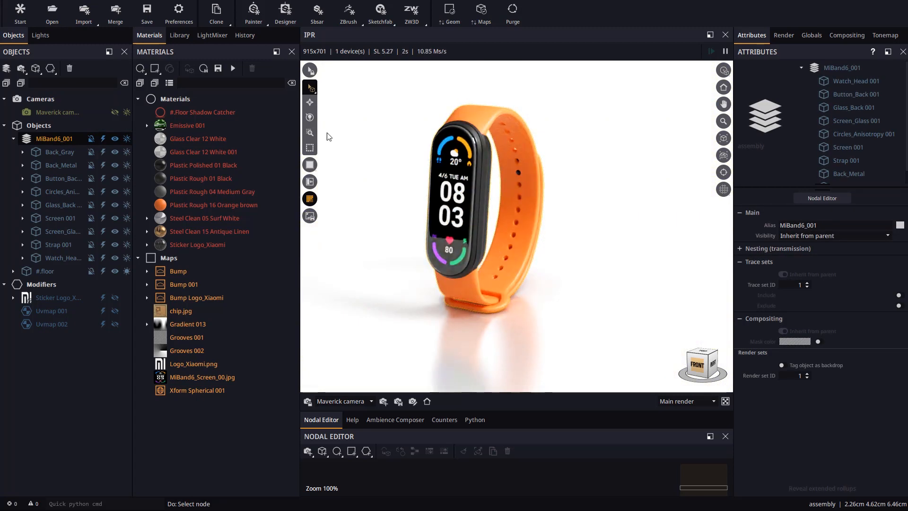
{"action": "left_click", "coordinate": [310, 103]}
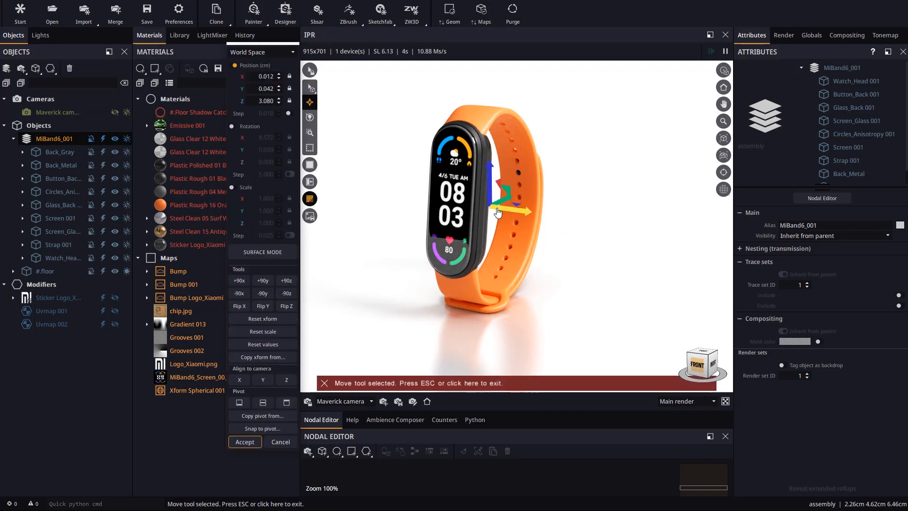
{"action": "left_click_drag", "start_coordinate": [511, 214], "coordinate": [594, 225], "text": "shift"}
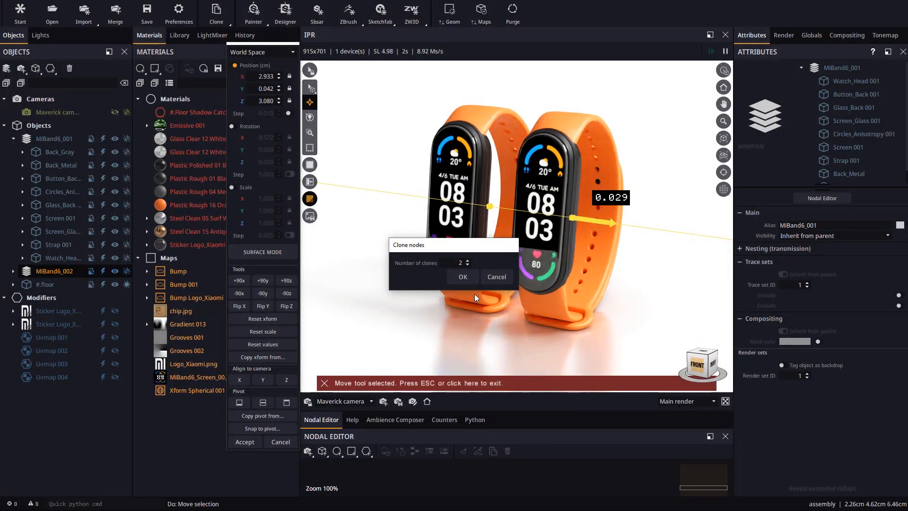
{"action": "left_click", "coordinate": [463, 277]}
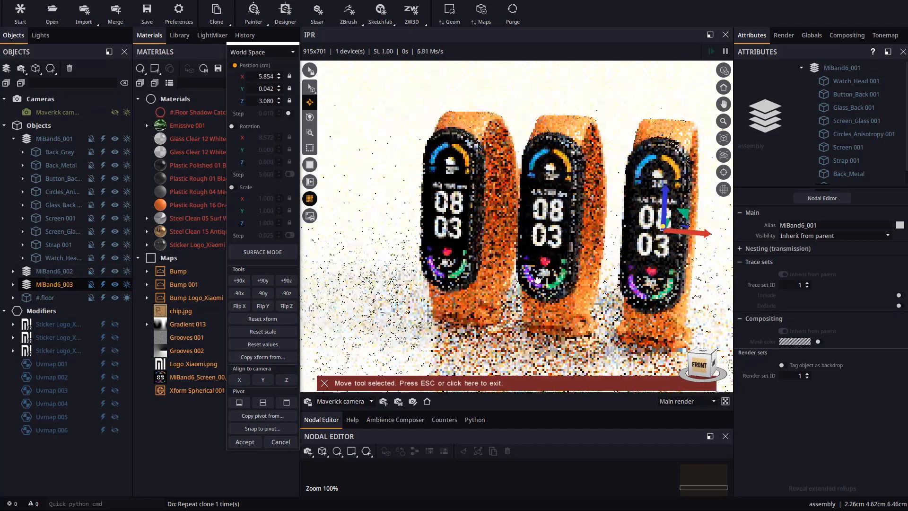
{"action": "middle_click_drag", "start_coordinate": [592, 258], "coordinate": [556, 238]}
{"action": "scroll", "coordinate": [556, 238], "scroll_direction": "down", "scroll_amount": 3}
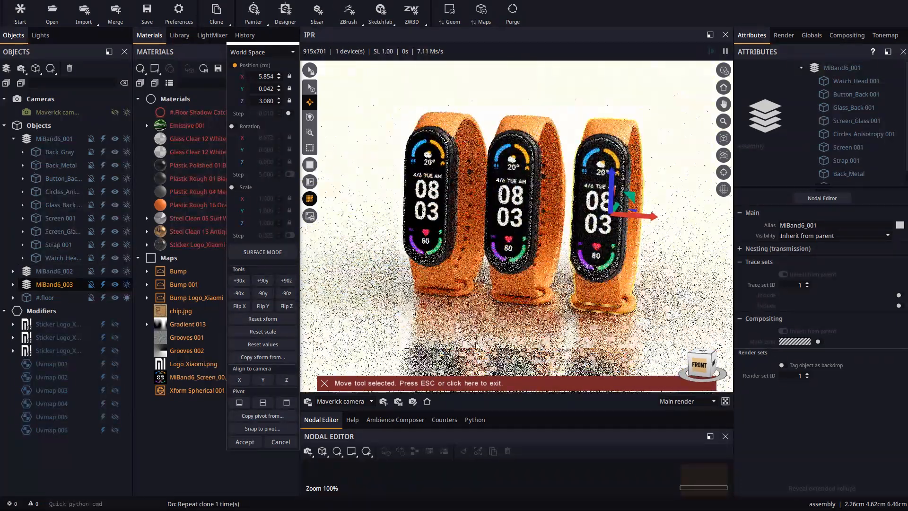
{"action": "left_click", "coordinate": [249, 442]}
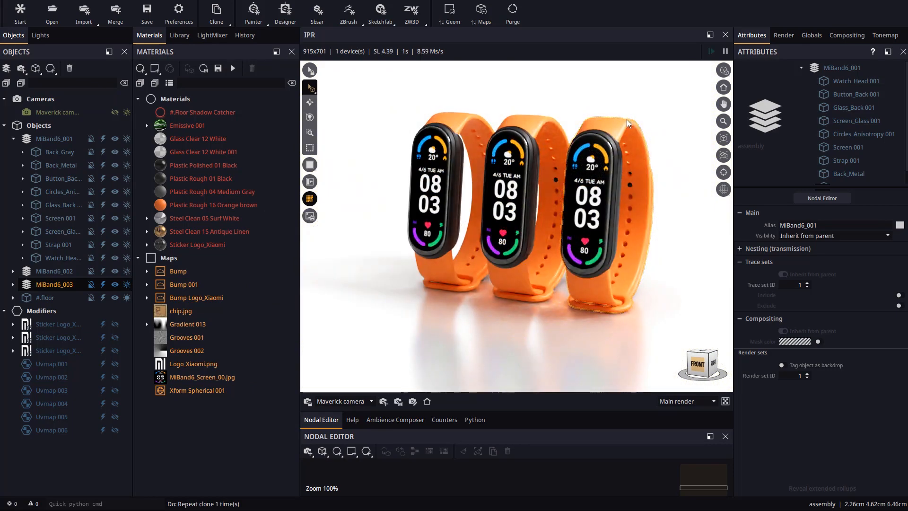
Try a light blue diffuse colour on the strap material shared by the three bands, and restore its orange colour.
{"action": "left_click", "coordinate": [609, 140]}
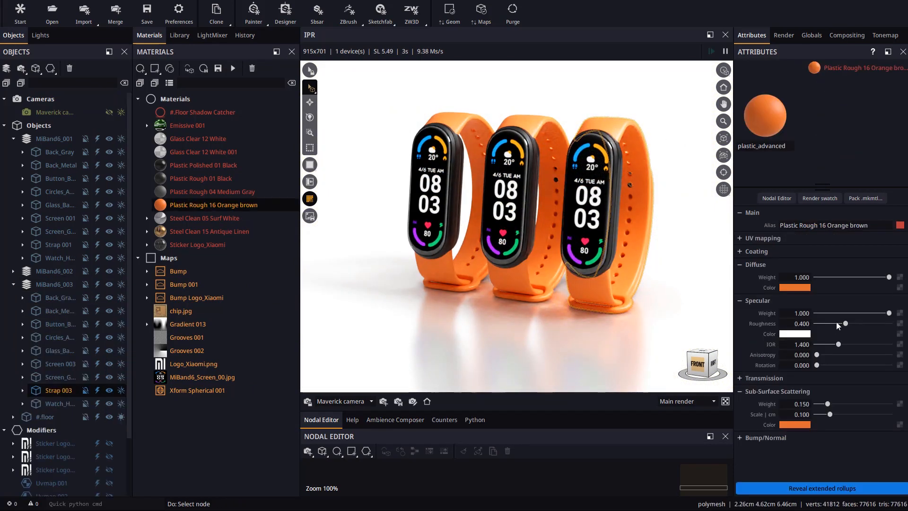
{"action": "left_click", "coordinate": [792, 290]}
{"action": "left_click", "coordinate": [819, 412]}
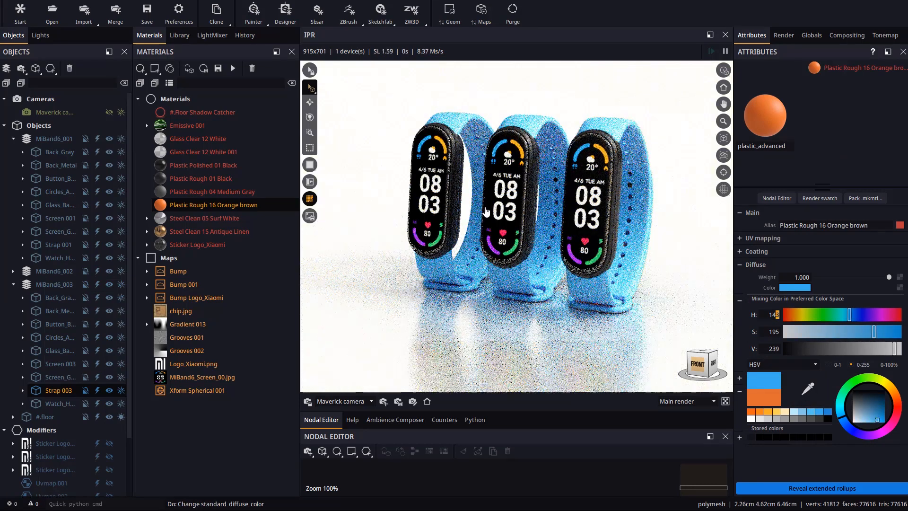
{"action": "left_click", "coordinate": [773, 406]}
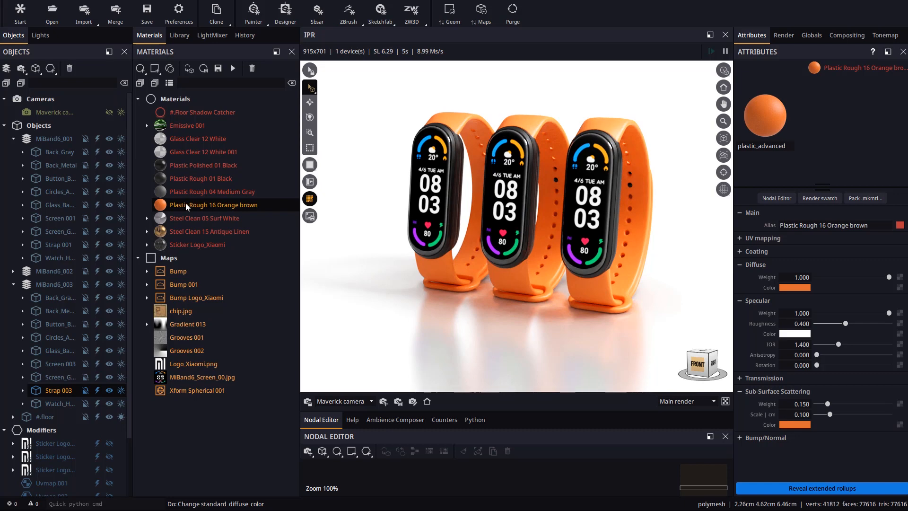
Explode the Plastic Rough 16 Orange brown material and set the MiBand6_003 strap's diffuse colour to light blue.
{"action": "right_click", "coordinate": [203, 205]}
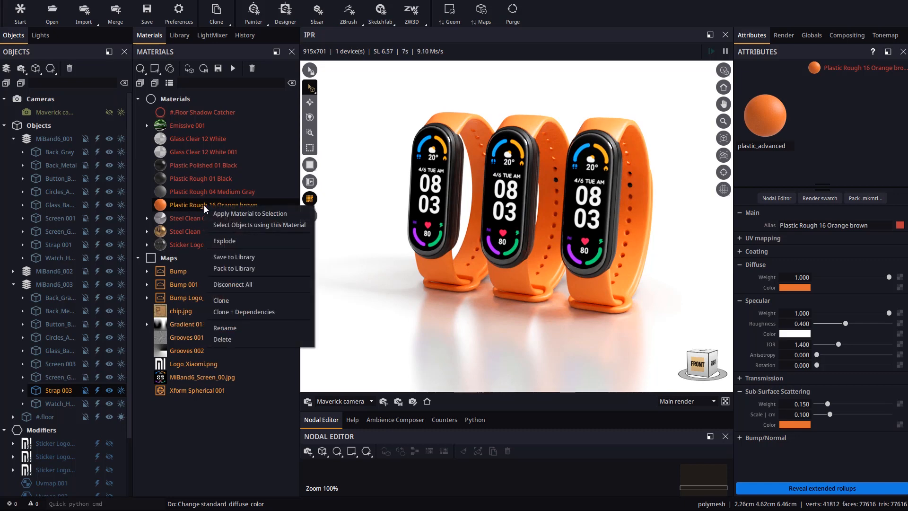
{"action": "left_click", "coordinate": [224, 241]}
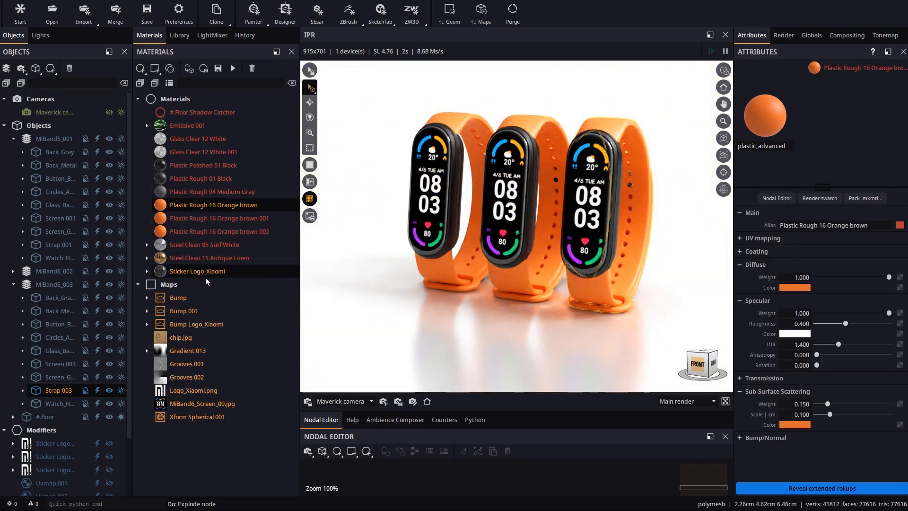
{"action": "left_click", "coordinate": [612, 124]}
{"action": "left_click", "coordinate": [800, 288]}
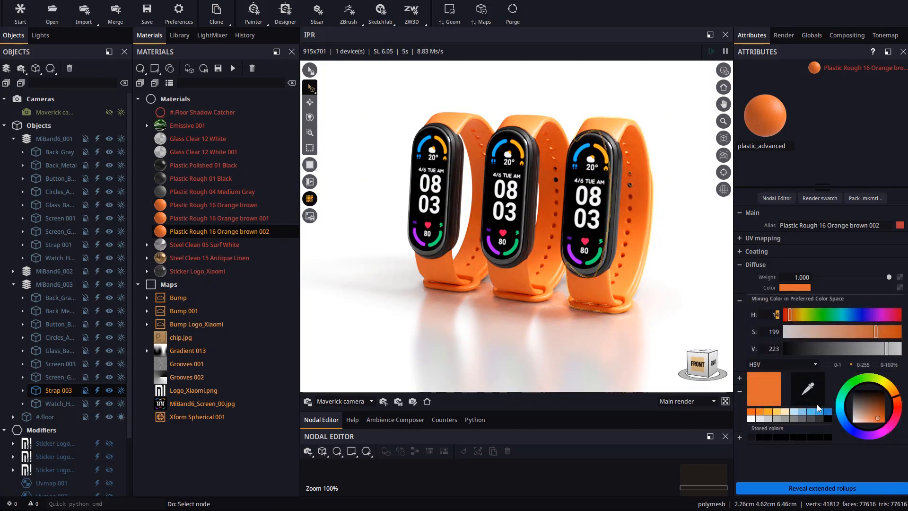
{"action": "left_click", "coordinate": [818, 411]}
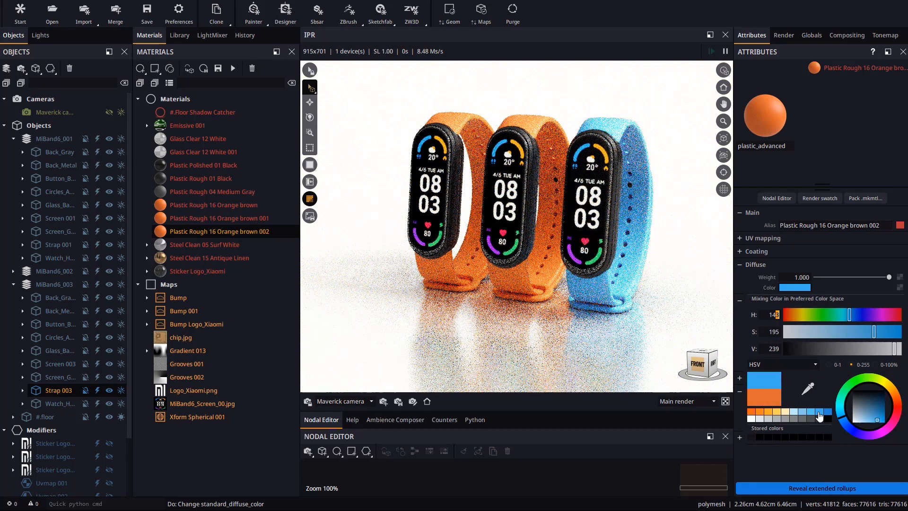
Set the diffuse colour of the middle band's strap material to green with a hue of 75.
{"action": "left_click", "coordinate": [526, 124]}
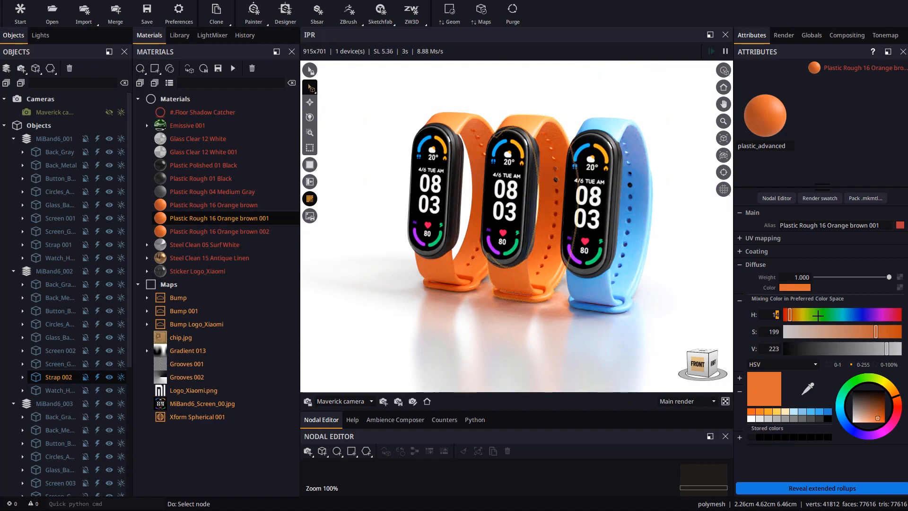
{"action": "left_click", "coordinate": [818, 315]}
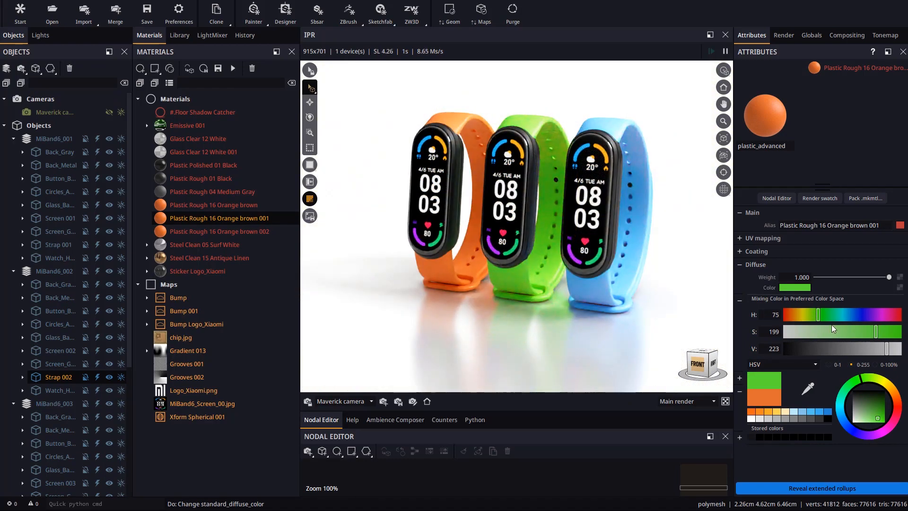
{"action": "left_click", "coordinate": [745, 279]}
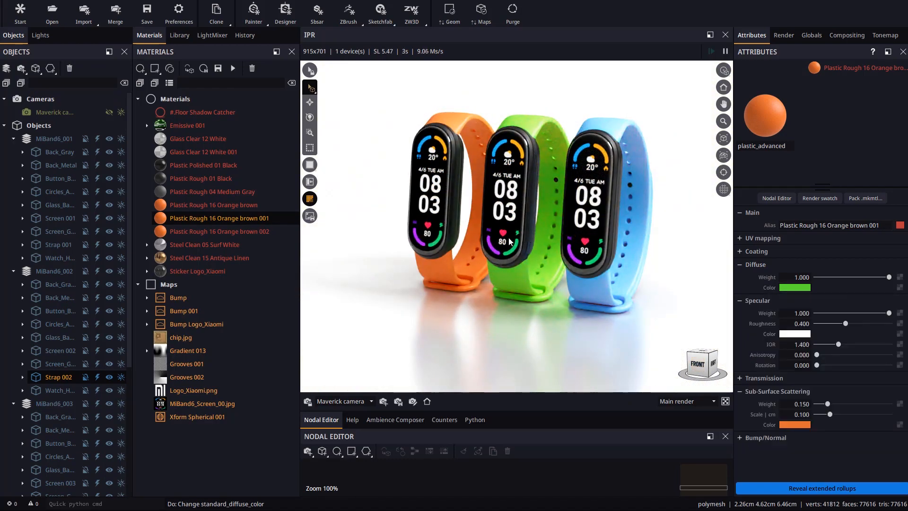
Explode the Emissive 001 screen material and replace the emission colour image of Emissive 002 with MiBand6_Screen_05.jpg.
{"action": "mouse_move", "coordinate": [525, 238]}
{"action": "left_mouse_down"}
{"action": "mouse_move", "coordinate": [497, 242]}
{"action": "mouse_move", "coordinate": [525, 241]}
{"action": "mouse_move", "coordinate": [510, 240]}
{"action": "left_mouse_up"}
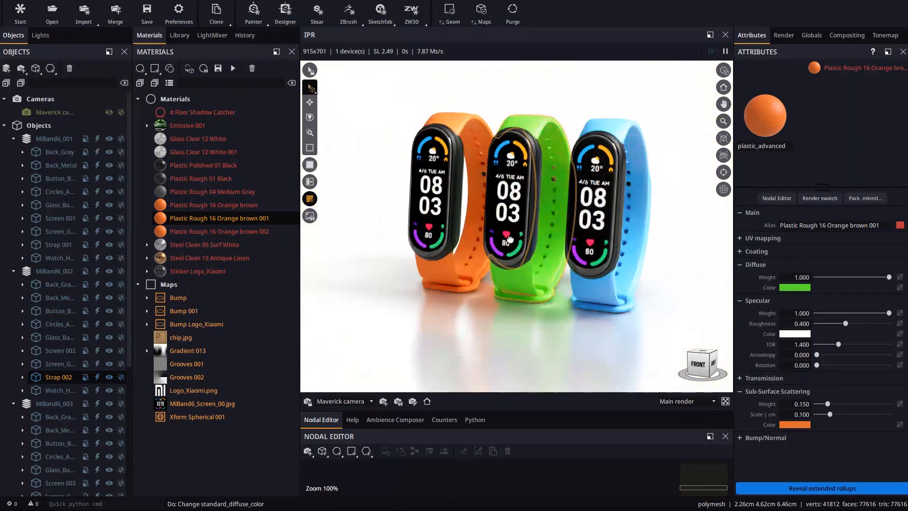
{"action": "left_click", "coordinate": [179, 126]}
{"action": "right_click", "coordinate": [185, 126]}
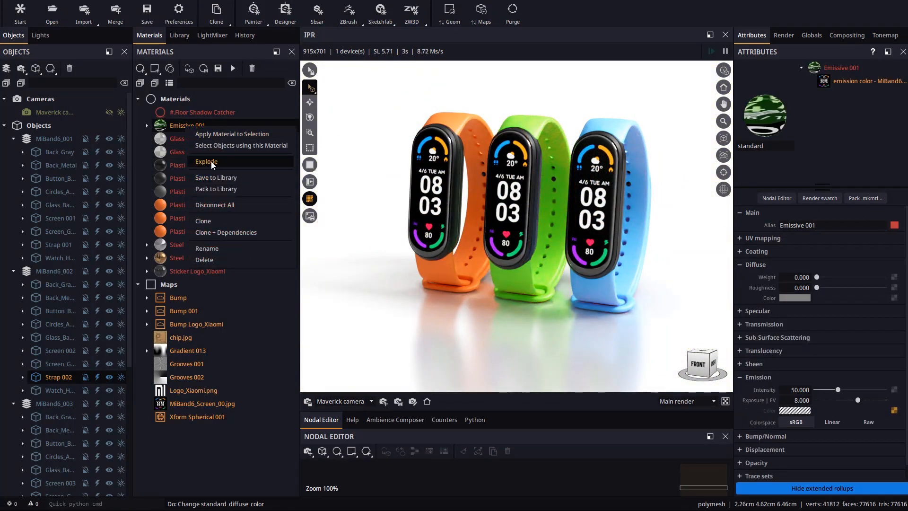
{"action": "left_click", "coordinate": [211, 161]}
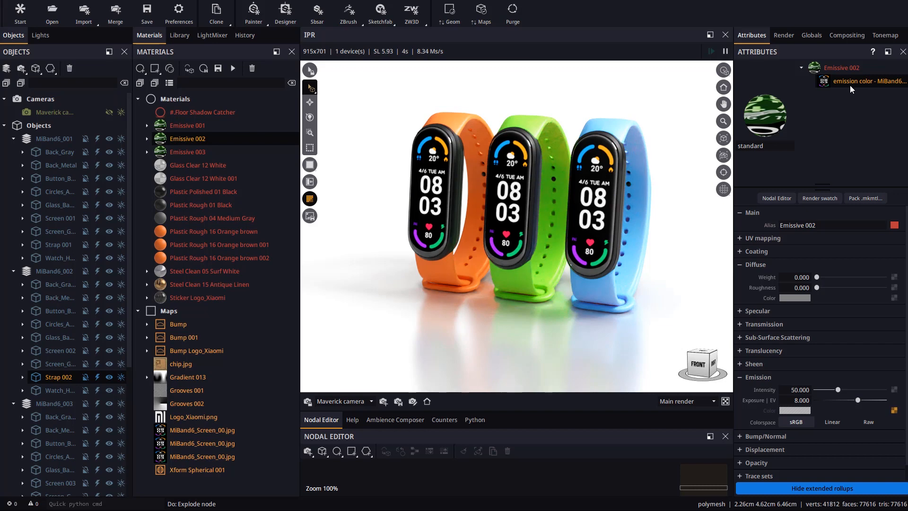
{"action": "left_click", "coordinate": [850, 85]}
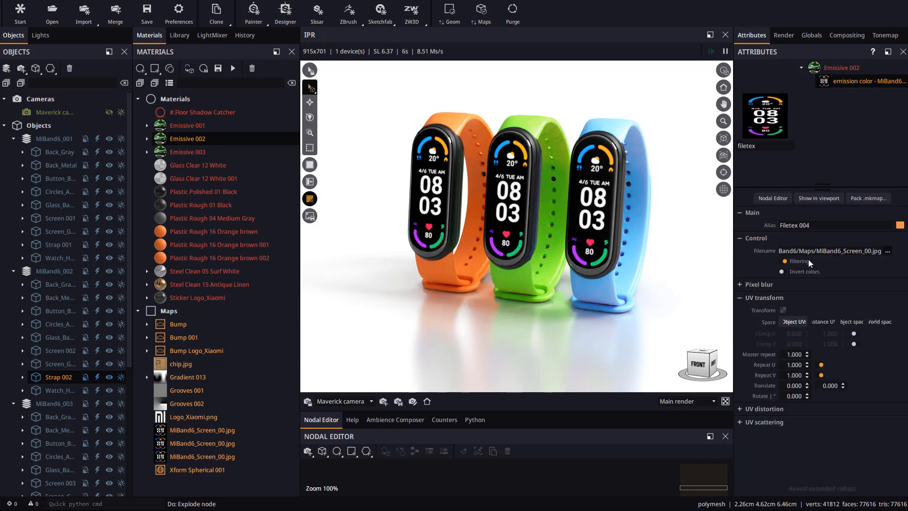
{"action": "left_click", "coordinate": [888, 251]}
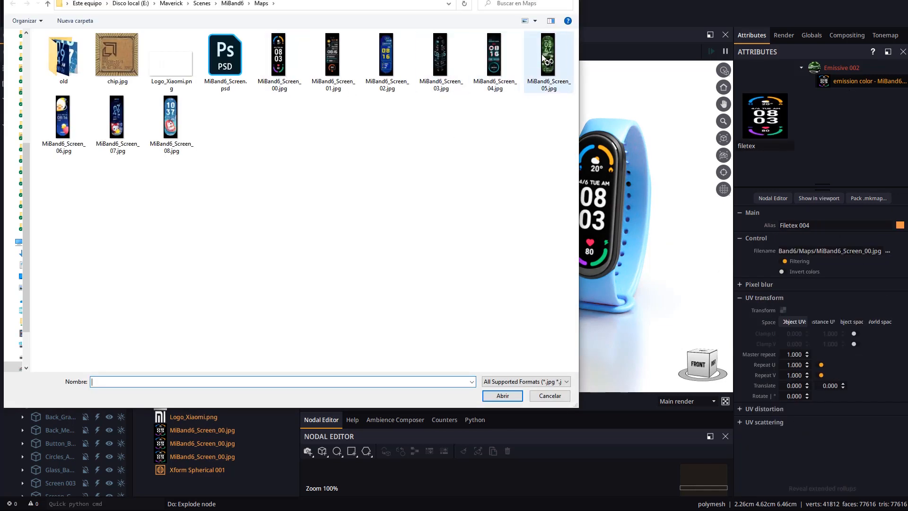
{"action": "double_click", "coordinate": [546, 59]}
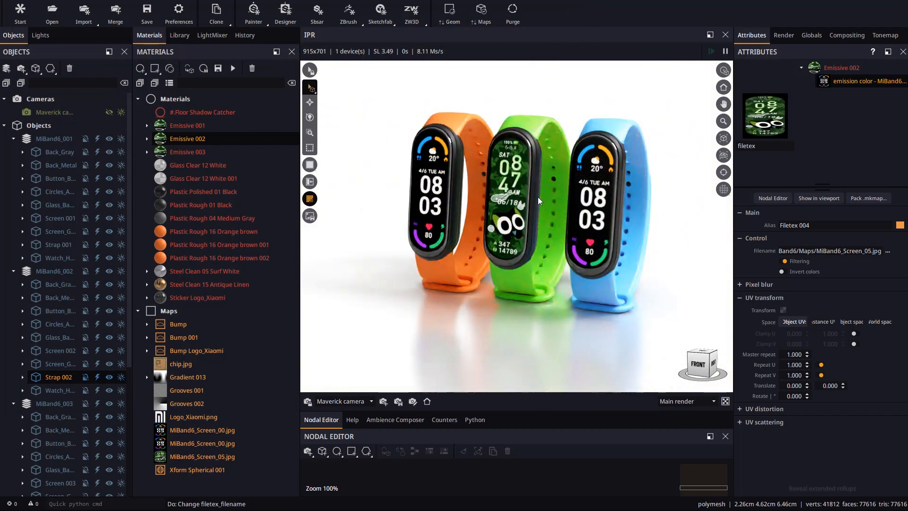
Replace the emission colour image of the Emissive 003 material with MiBand6_Screen_07.jpg.
{"action": "left_click", "coordinate": [200, 156]}
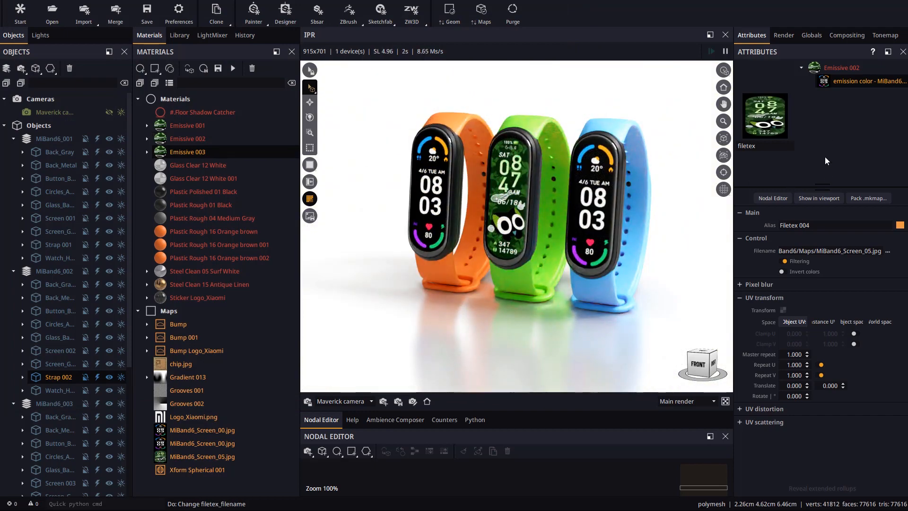
{"action": "left_click", "coordinate": [868, 81]}
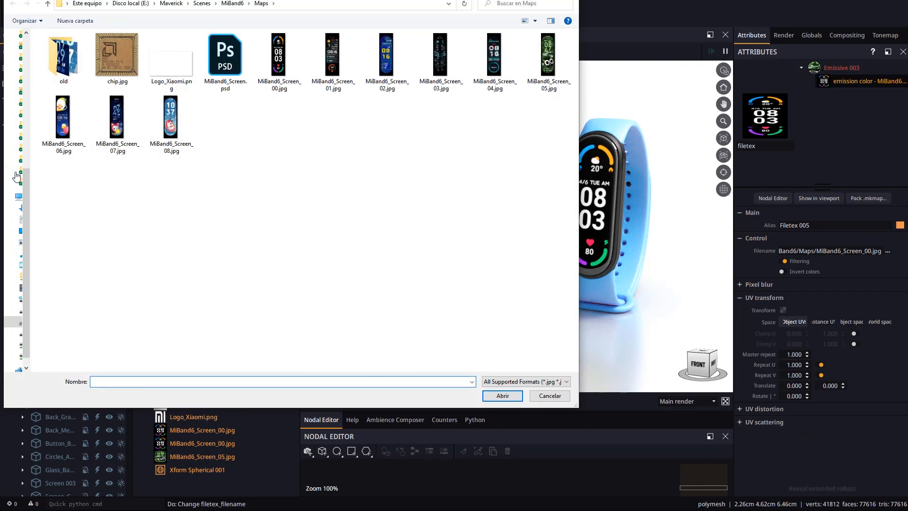
{"action": "double_click", "coordinate": [123, 119]}
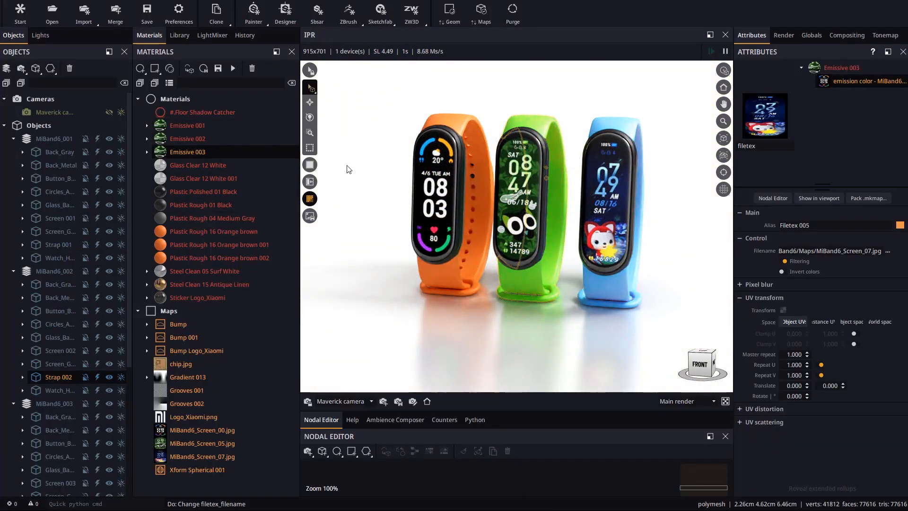
{"action": "middle_click_drag", "start_coordinate": [571, 208], "coordinate": [522, 217]}
{"action": "middle_click_drag", "start_coordinate": [671, 223], "coordinate": [574, 231]}
{"action": "middle_click_drag", "start_coordinate": [431, 236], "coordinate": [544, 229]}
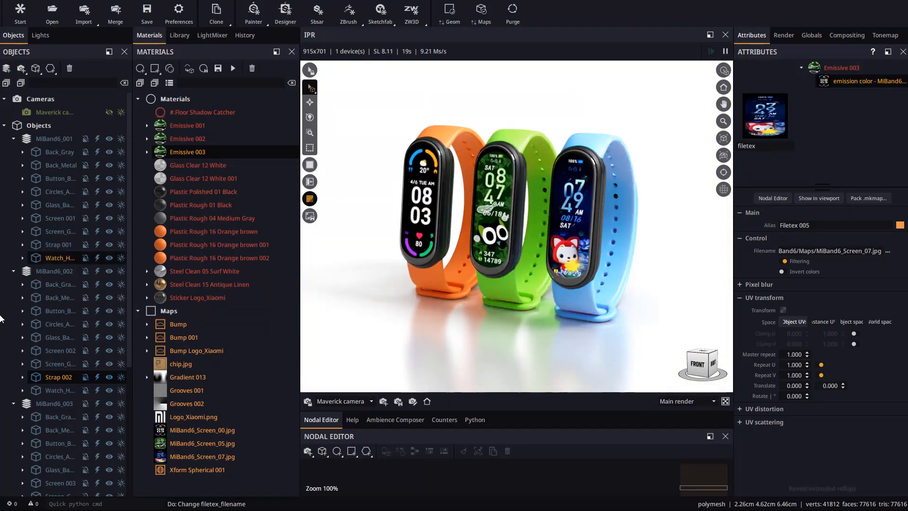
Delete the MiBand6_002 and MiBand6_003 assemblies and purge the unused nodes they leave behind.
{"action": "left_click", "coordinate": [55, 274]}
{"action": "left_click", "coordinate": [50, 404], "text": "ctrl"}
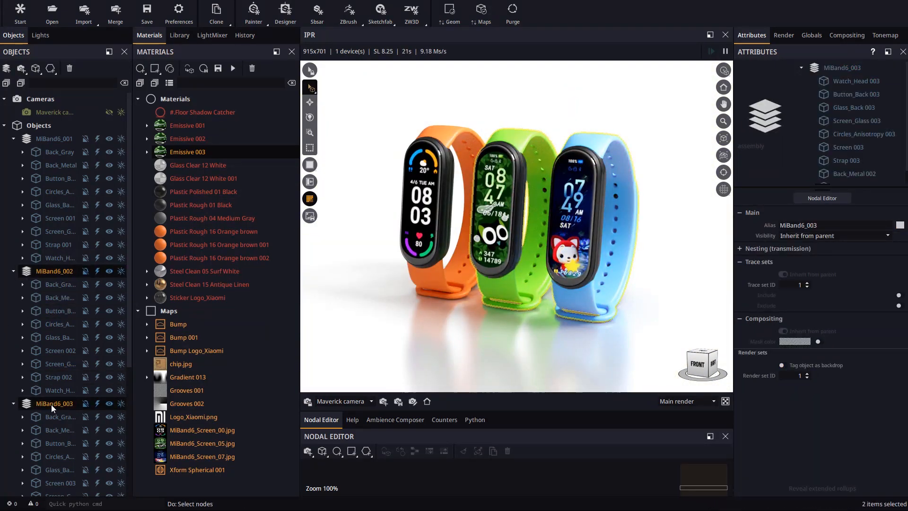
{"action": "left_click", "coordinate": [69, 68]}
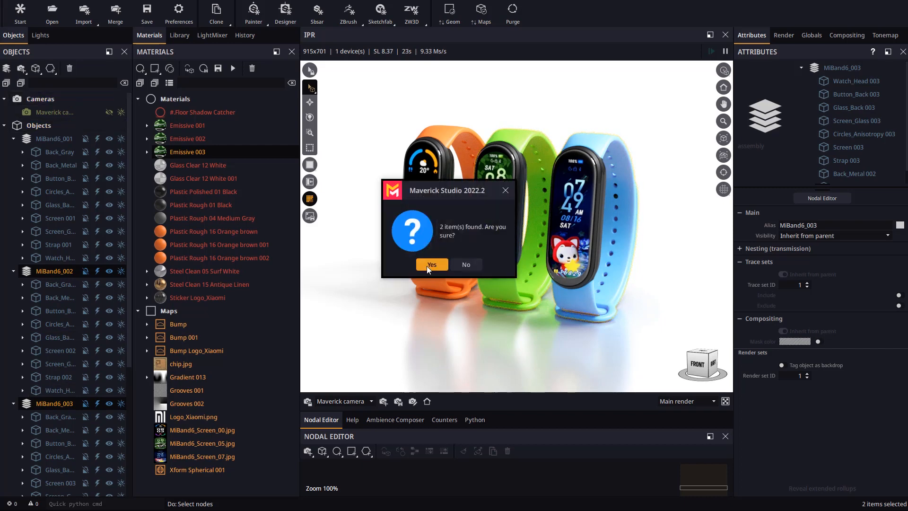
{"action": "left_click", "coordinate": [431, 264]}
{"action": "left_click", "coordinate": [515, 17]}
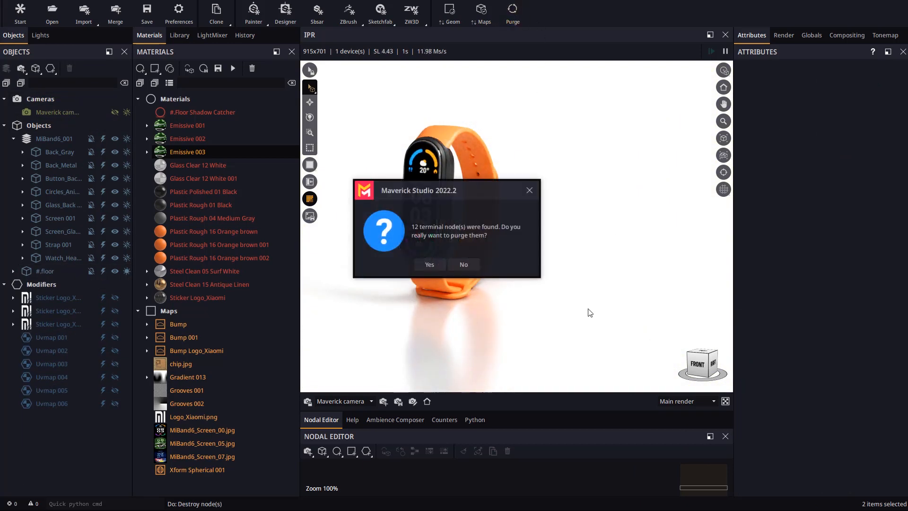
{"action": "left_click", "coordinate": [442, 268]}
Clone the MiBand6_001 assembly twice along the X axis at about 3.1 cm spacing.
{"action": "middle_click_drag", "start_coordinate": [461, 234], "coordinate": [497, 228]}
{"action": "middle_click_drag", "start_coordinate": [428, 179], "coordinate": [403, 194]}
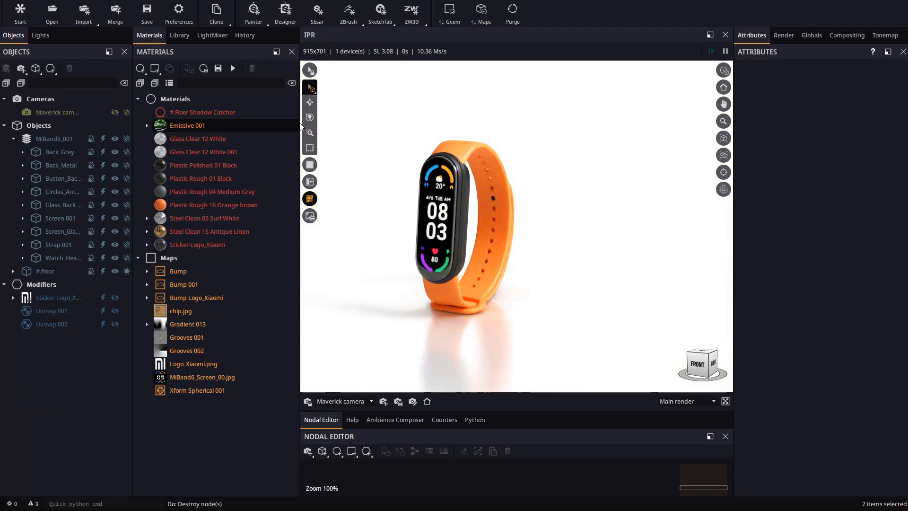
{"action": "left_click", "coordinate": [51, 138]}
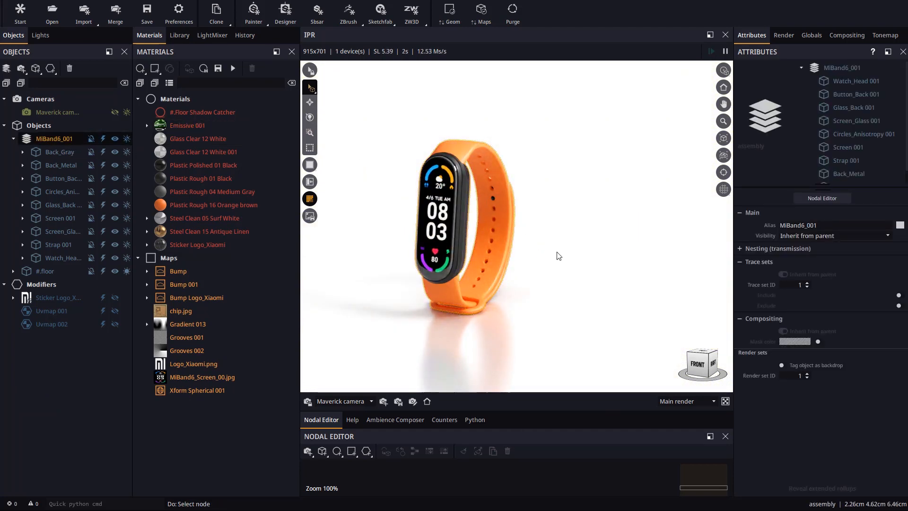
{"action": "key", "text": "w"}
{"action": "mouse_move", "coordinate": [485, 231]}
{"action": "left_mouse_down", "text": "shift"}
{"action": "mouse_move", "coordinate": [552, 240]}
{"action": "mouse_move", "coordinate": [564, 259]}
{"action": "left_mouse_up", "text": "shift"}
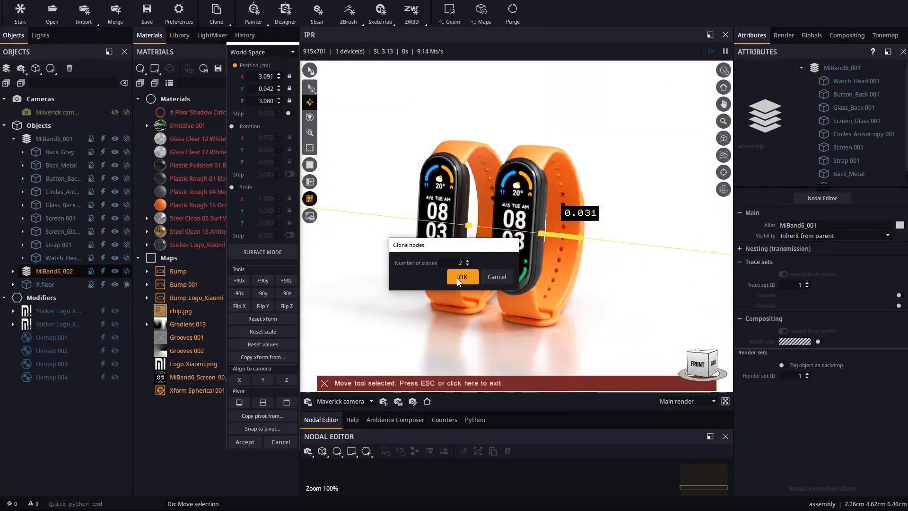
{"action": "left_click", "coordinate": [462, 277]}
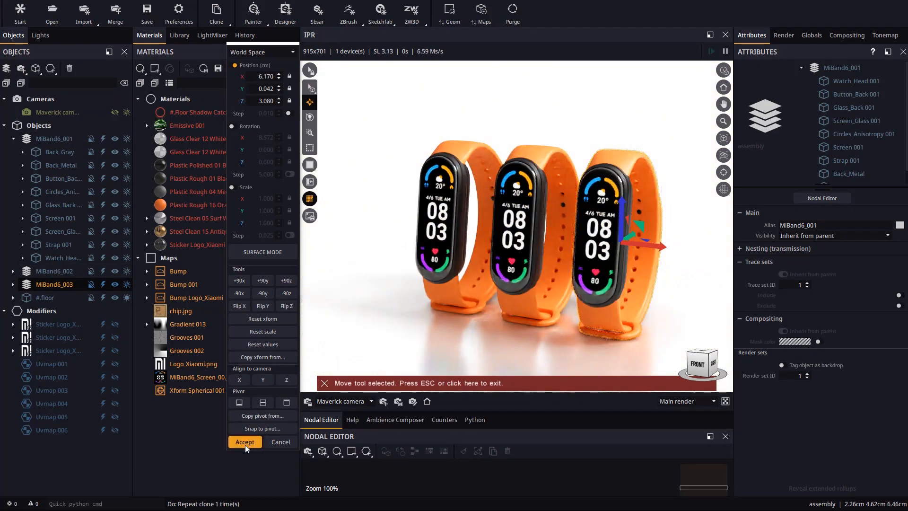
{"action": "left_click", "coordinate": [245, 441]}
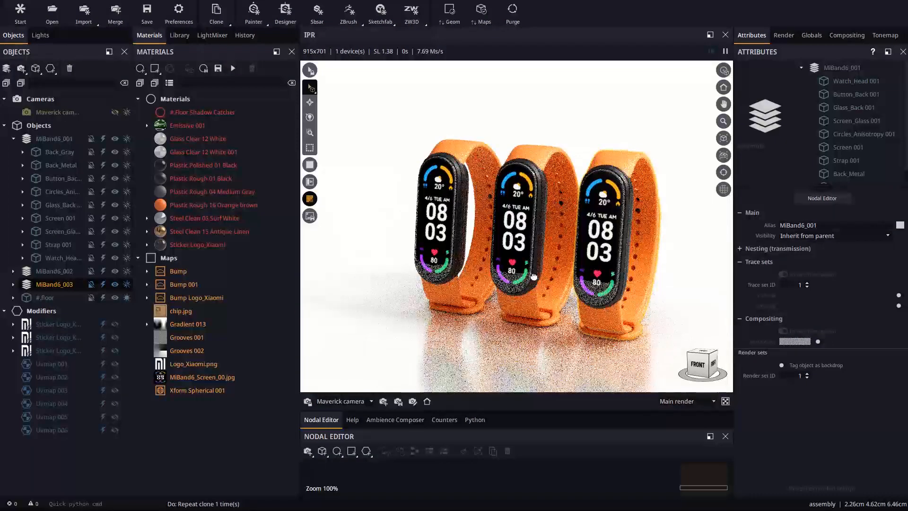
{"action": "middle_click_drag", "start_coordinate": [533, 276], "coordinate": [515, 247]}
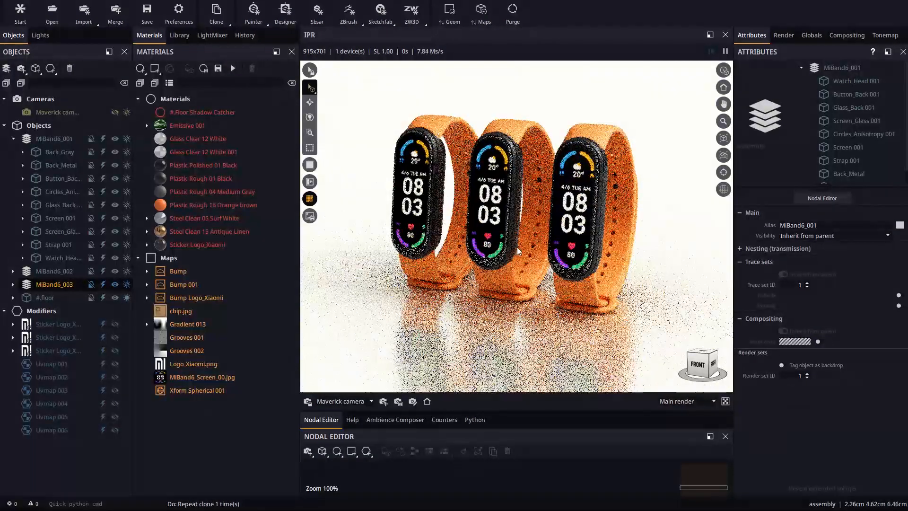
Make the strap material of the middle band (Strap 002) unique.
{"action": "left_click", "coordinate": [502, 134]}
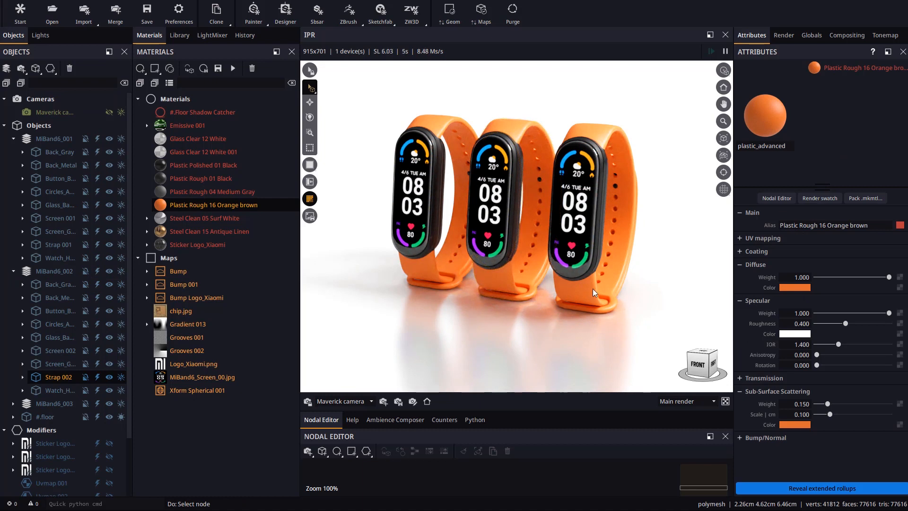
{"action": "left_click", "coordinate": [514, 126]}
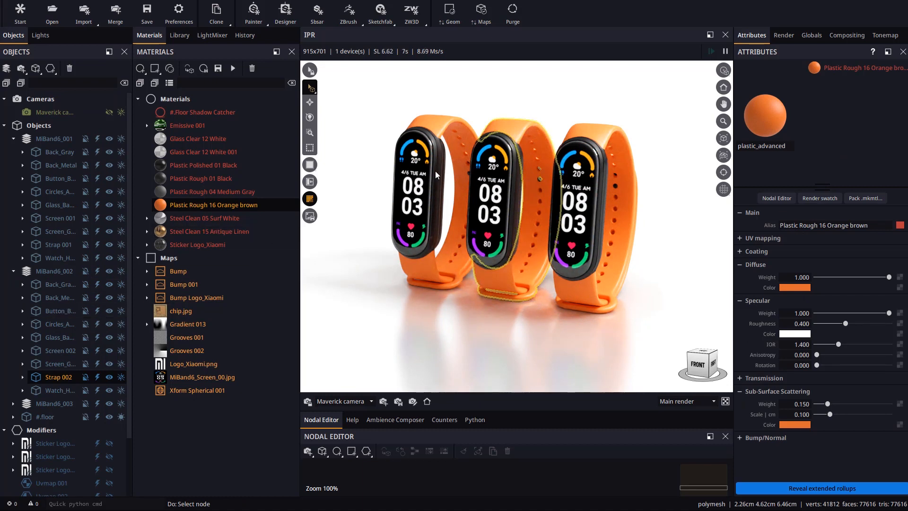
{"action": "left_click", "coordinate": [23, 377]}
{"action": "left_click", "coordinate": [62, 392]}
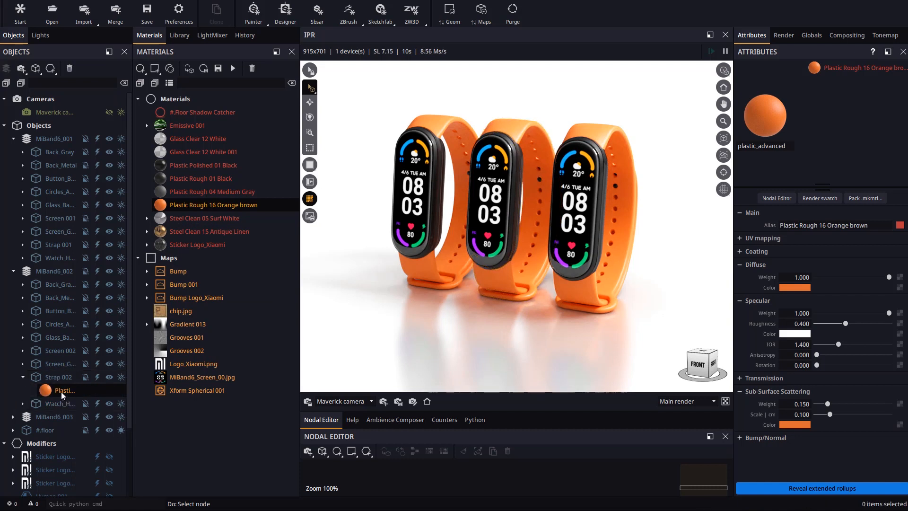
{"action": "right_click", "coordinate": [61, 391]}
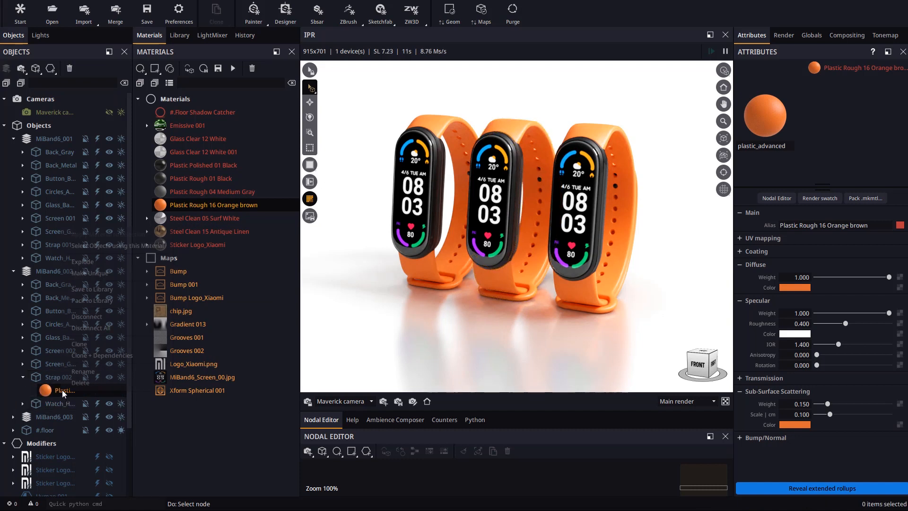
{"action": "left_click", "coordinate": [90, 273]}
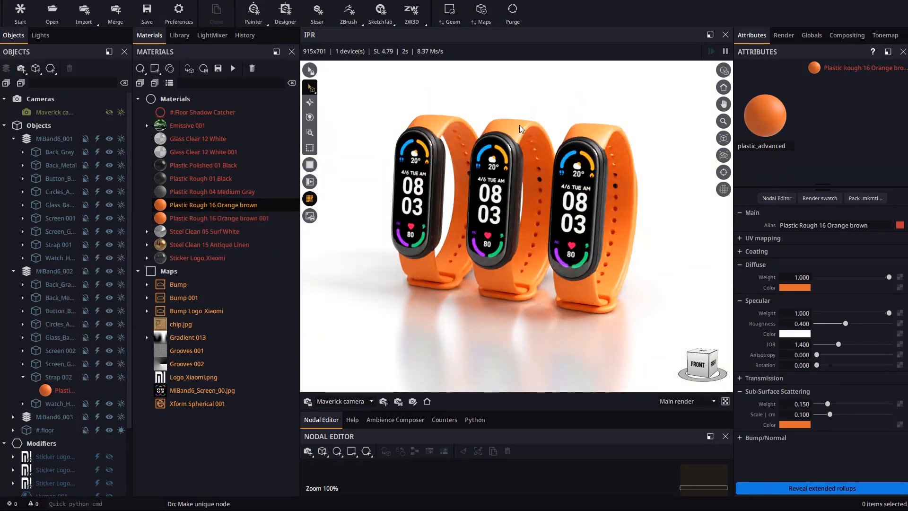
Set the diffuse colour of the middle band's unique strap material to the blue swatch colour.
{"action": "left_click", "coordinate": [526, 173]}
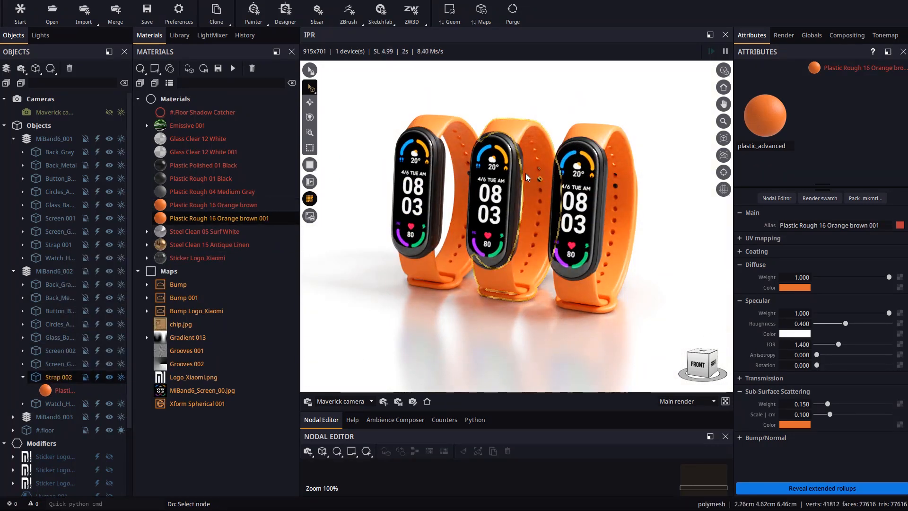
{"action": "left_click", "coordinate": [797, 288]}
{"action": "left_click", "coordinate": [819, 412]}
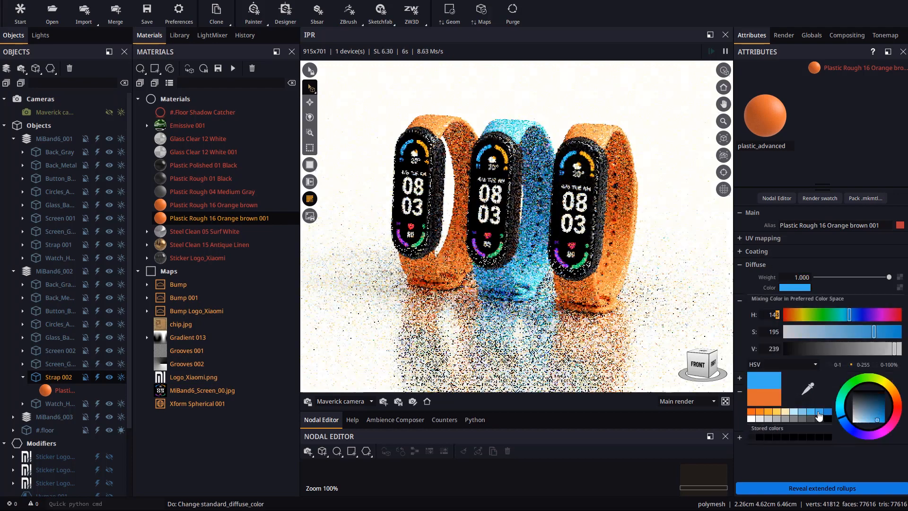
Change the diffuse colour of the strap material shared by the two outer bands to yellow with a hue of 41.
{"action": "left_click", "coordinate": [607, 138]}
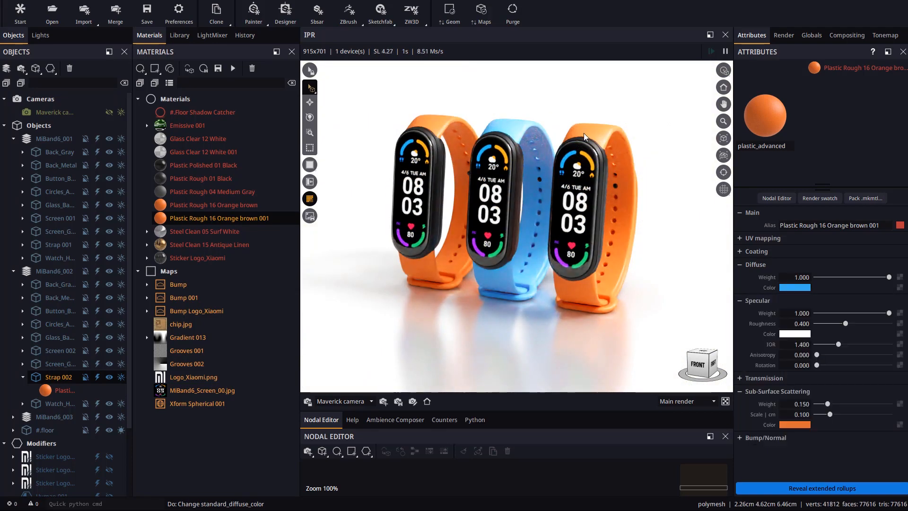
{"action": "left_click", "coordinate": [798, 288]}
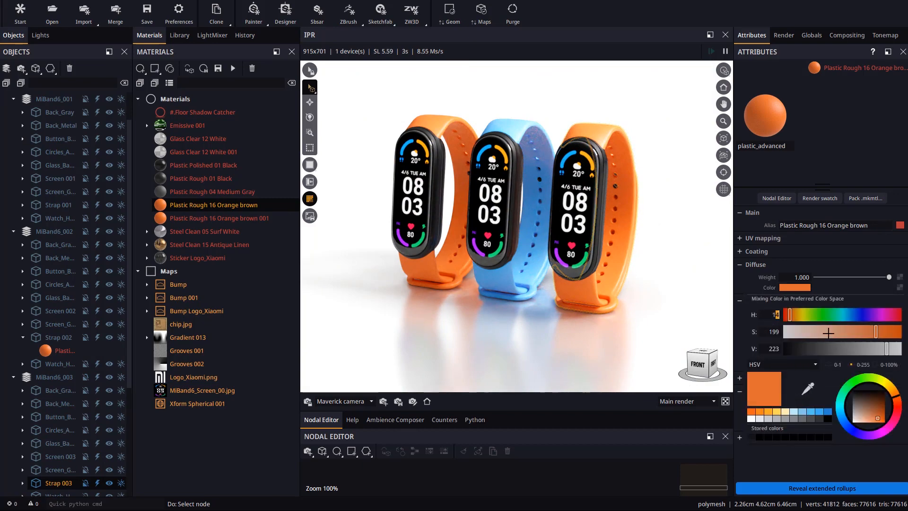
{"action": "left_click", "coordinate": [886, 315]}
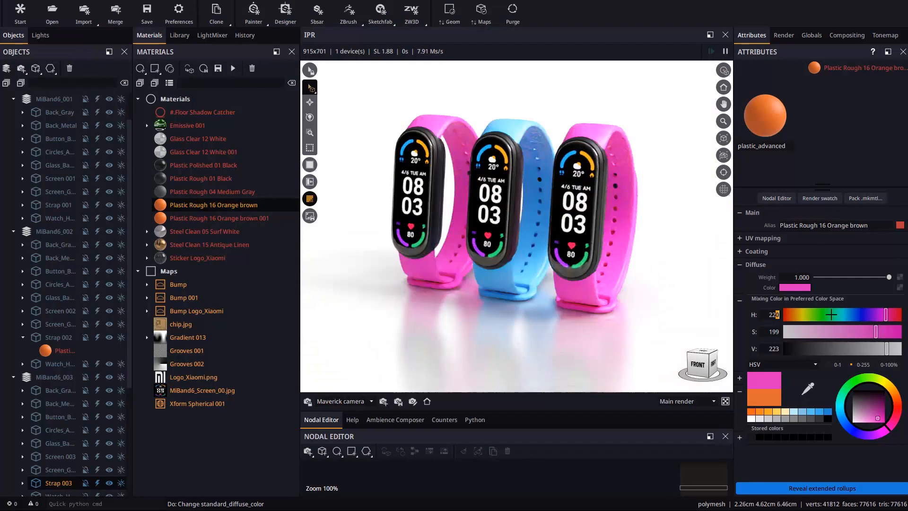
{"action": "left_click", "coordinate": [802, 315]}
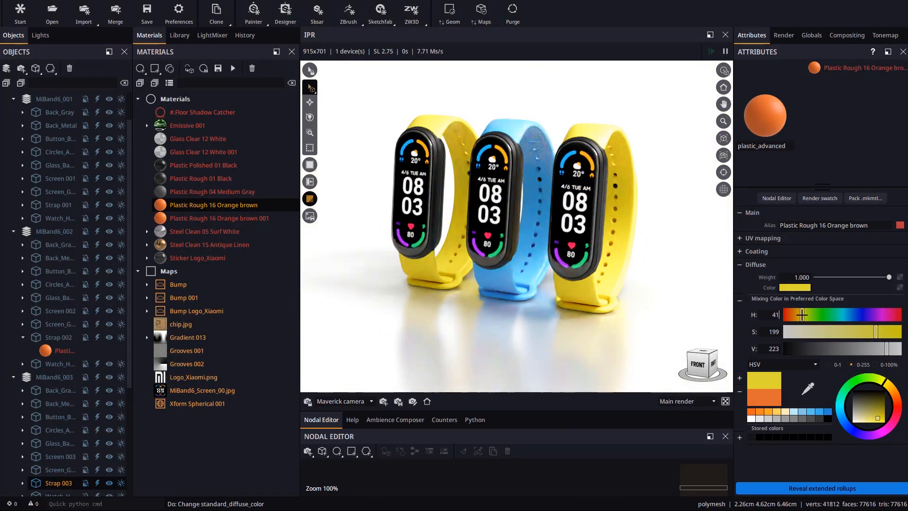
{"action": "left_click", "coordinate": [744, 284]}
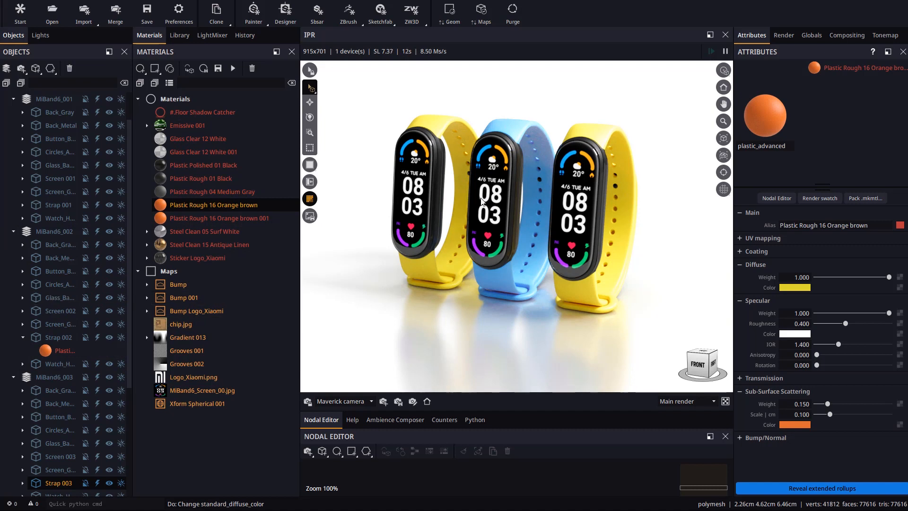
Make the Emissive 001 material of Screen 002 in the middle band unique.
{"action": "left_click", "coordinate": [75, 324]}
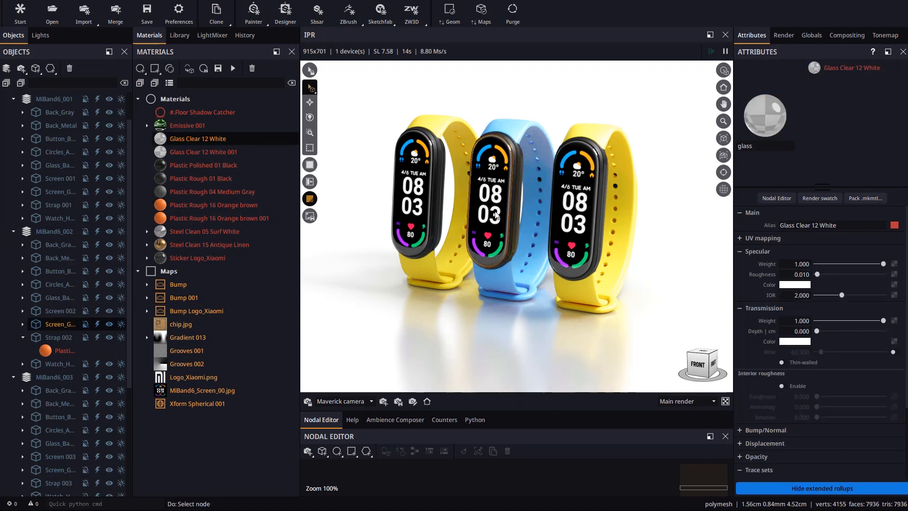
{"action": "left_click", "coordinate": [23, 311]}
{"action": "left_click", "coordinate": [62, 336]}
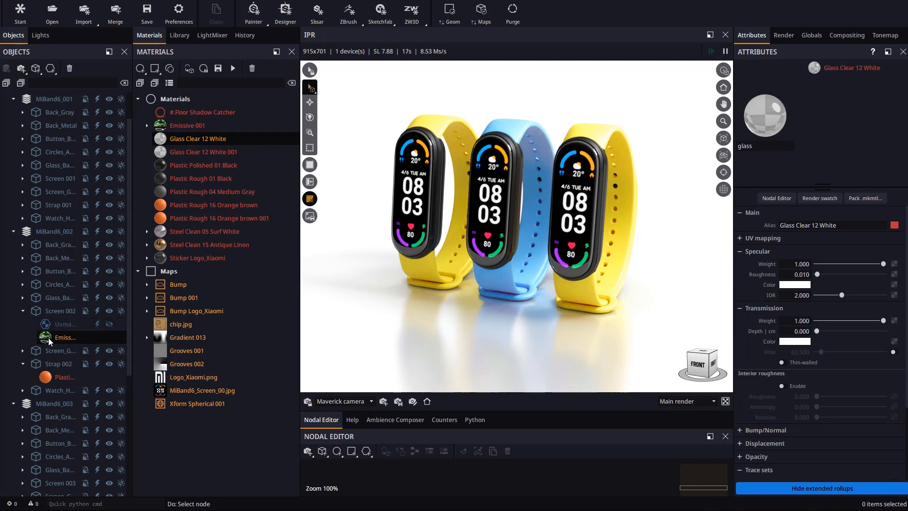
{"action": "right_click", "coordinate": [60, 337]}
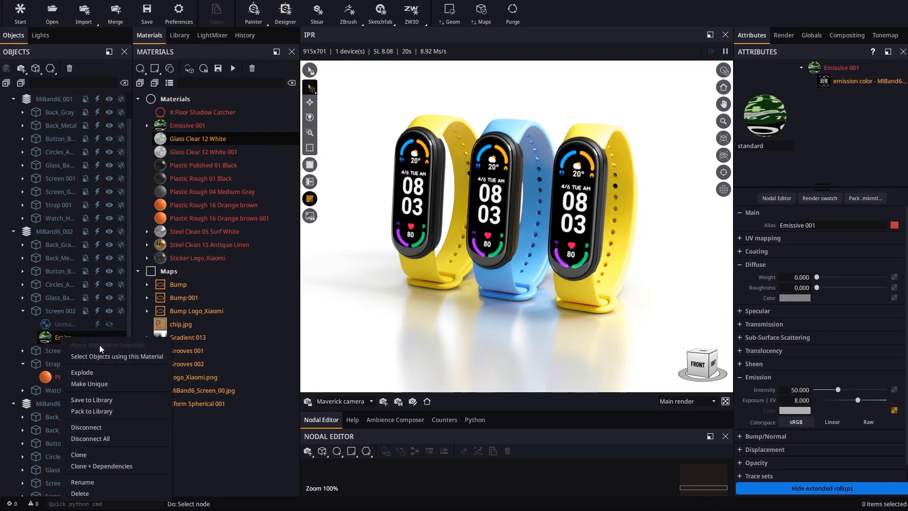
{"action": "left_click", "coordinate": [87, 384]}
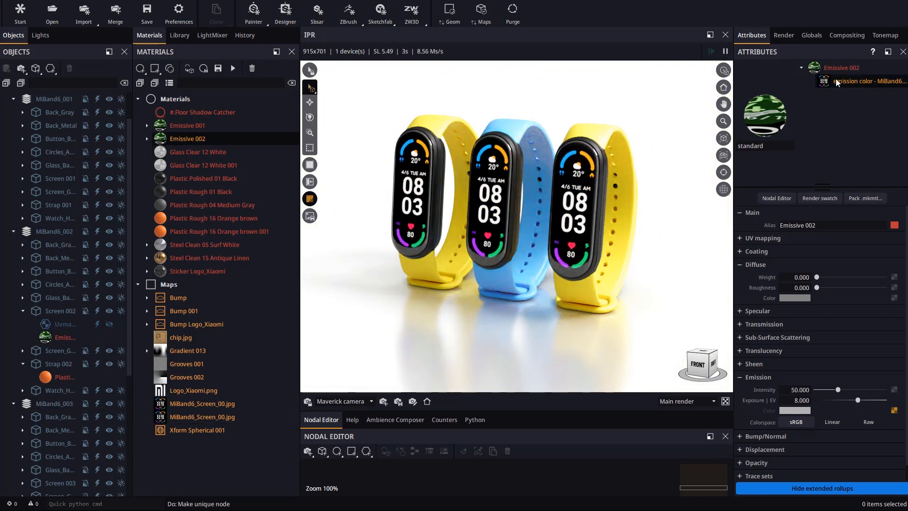
Replace the emission colour image of the Emissive 002 material with MiBand6_Screen_08.jpg.
{"action": "left_click", "coordinate": [847, 82]}
{"action": "left_click", "coordinate": [888, 252]}
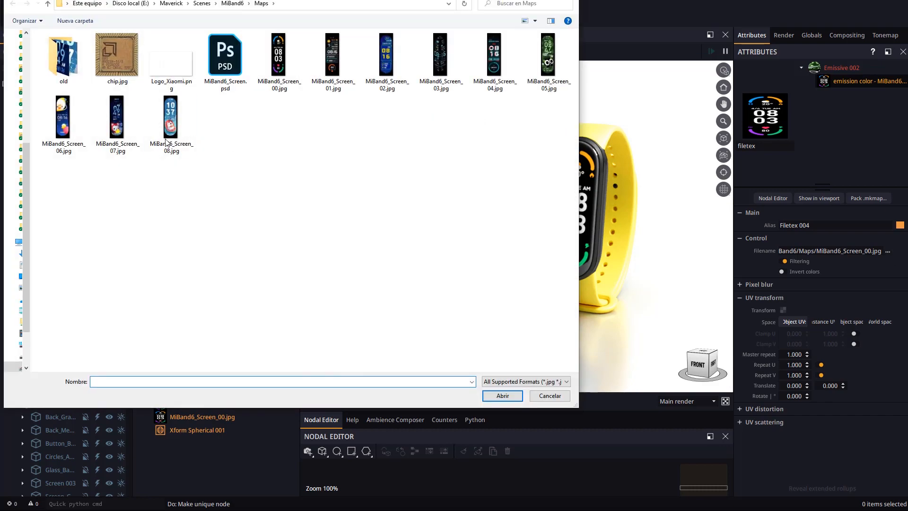
{"action": "double_click", "coordinate": [171, 118]}
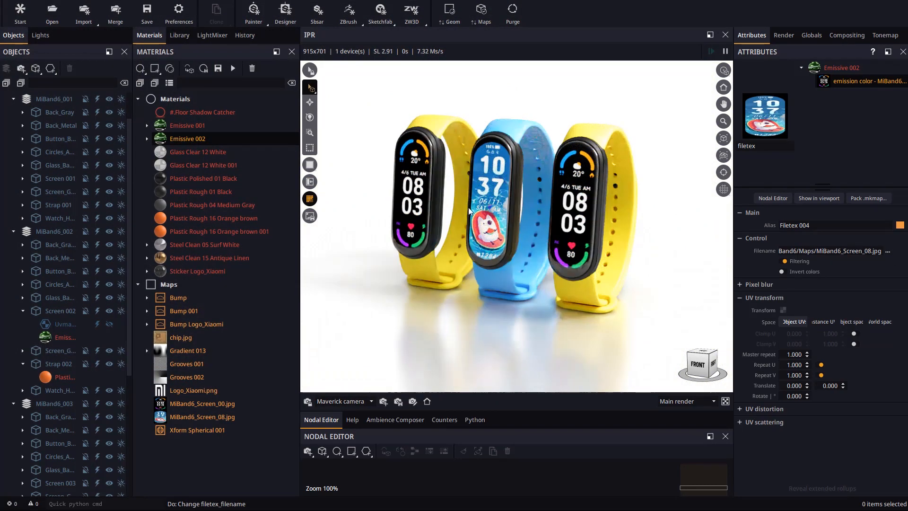
{"action": "middle_click_drag", "start_coordinate": [469, 208], "coordinate": [505, 217]}
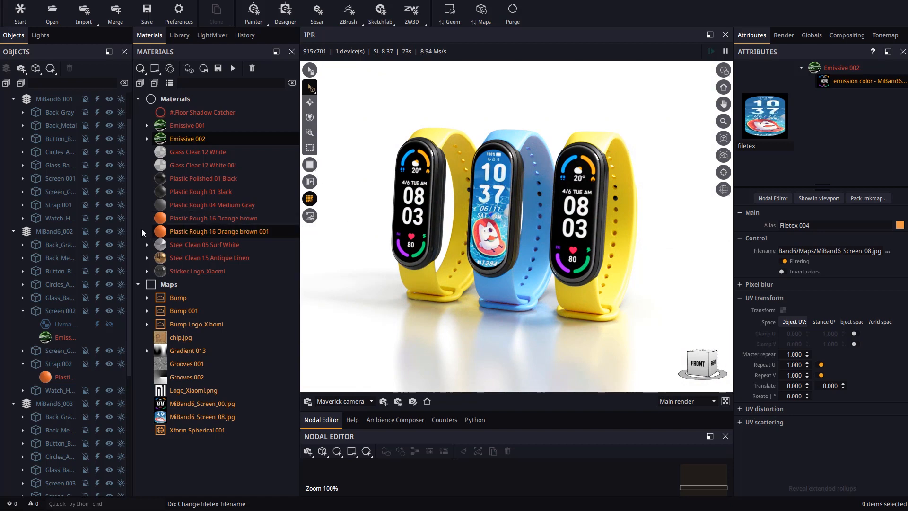
Delete the MiBand6_002 and MiBand6_003 clones together and purge the nodes left unused in the scene.
{"action": "left_click", "coordinate": [61, 233]}
{"action": "left_click", "coordinate": [58, 404], "text": "ctrl"}
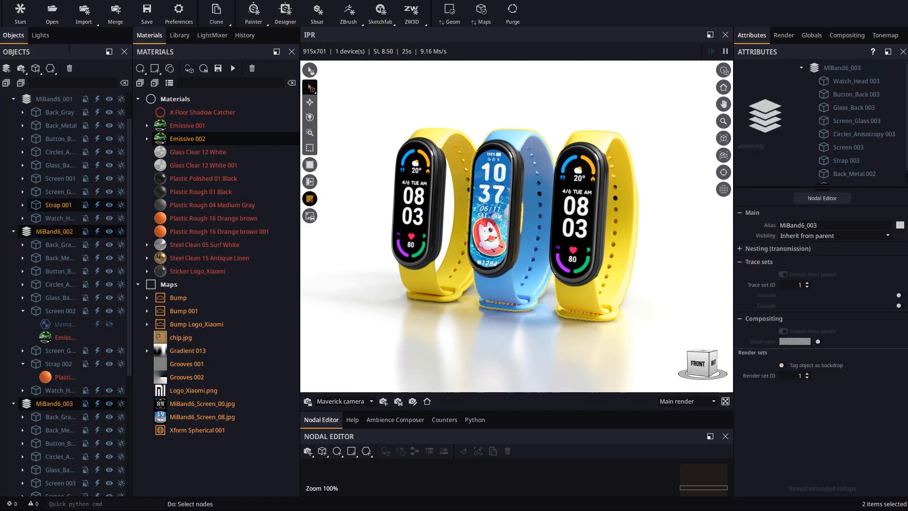
{"action": "left_click", "coordinate": [71, 69]}
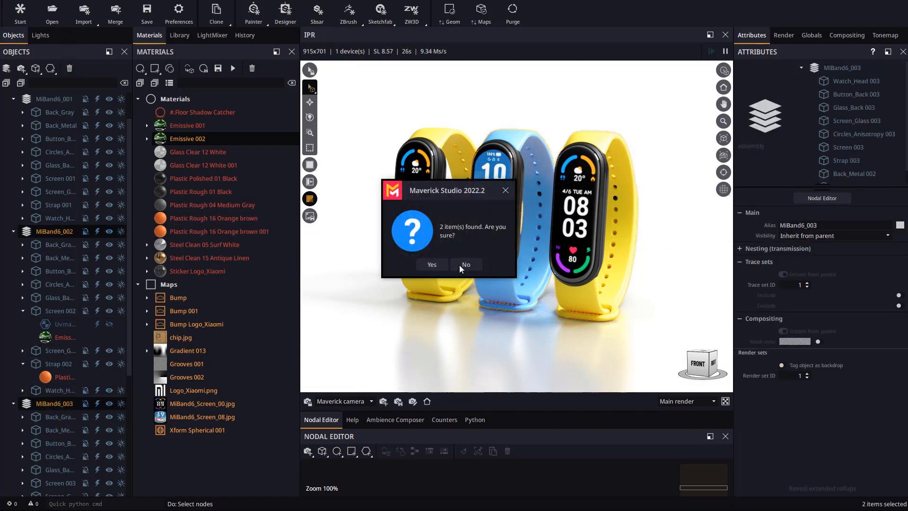
{"action": "left_click", "coordinate": [433, 266]}
{"action": "left_click", "coordinate": [513, 14]}
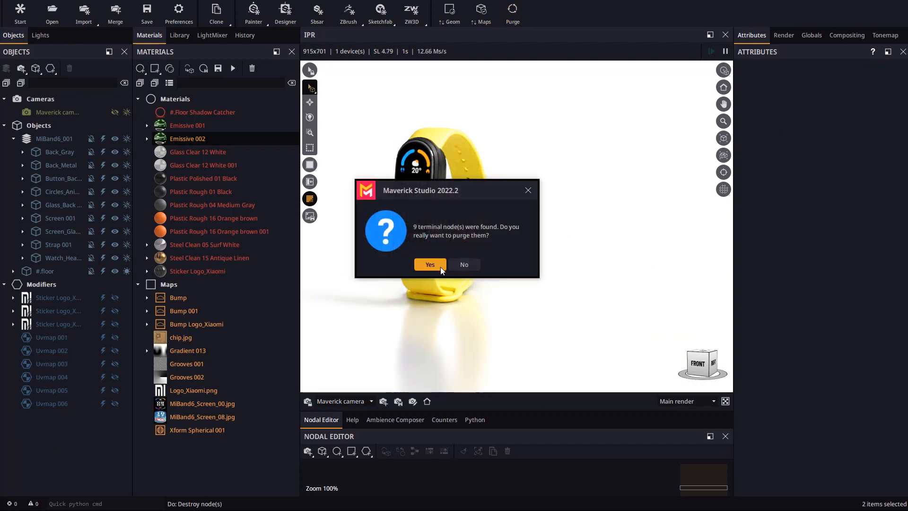
{"action": "key", "text": "Return"}
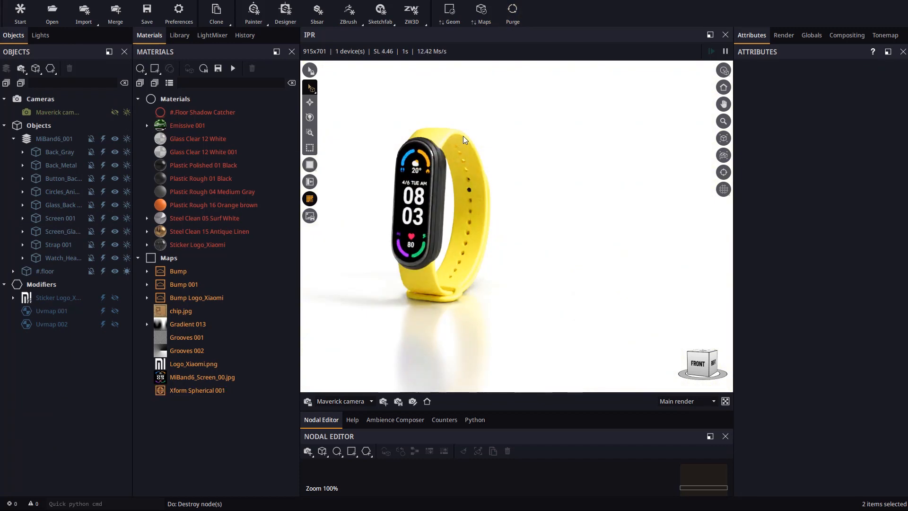
Copy the orange sub-surface scattering colour of the remaining band's strap material onto its diffuse colour.
{"action": "left_click", "coordinate": [479, 189]}
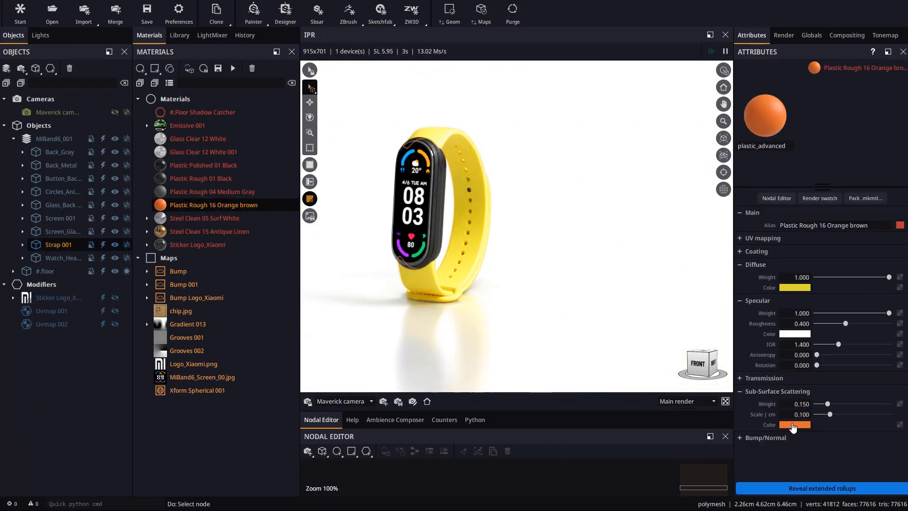
{"action": "left_click_drag", "start_coordinate": [792, 425], "coordinate": [801, 289]}
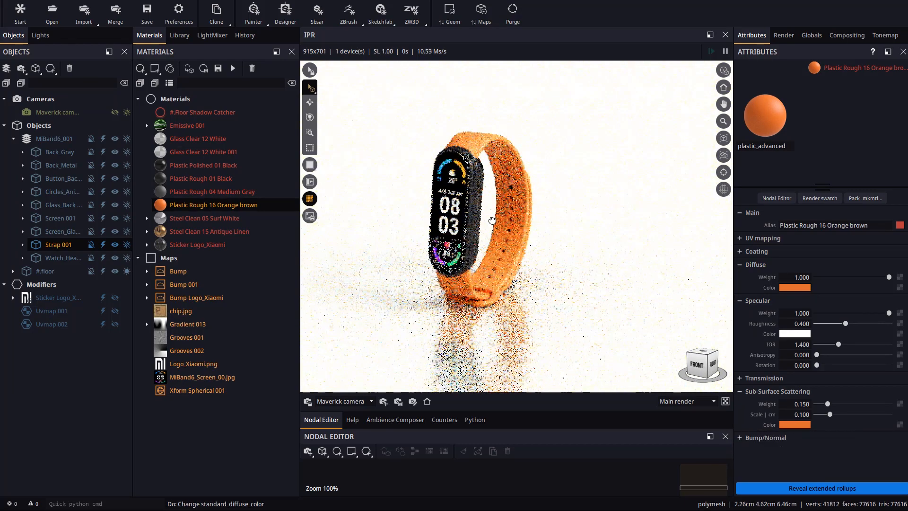
Add a target object to the scene.
{"action": "left_click_drag", "start_coordinate": [449, 221], "coordinate": [552, 280]}
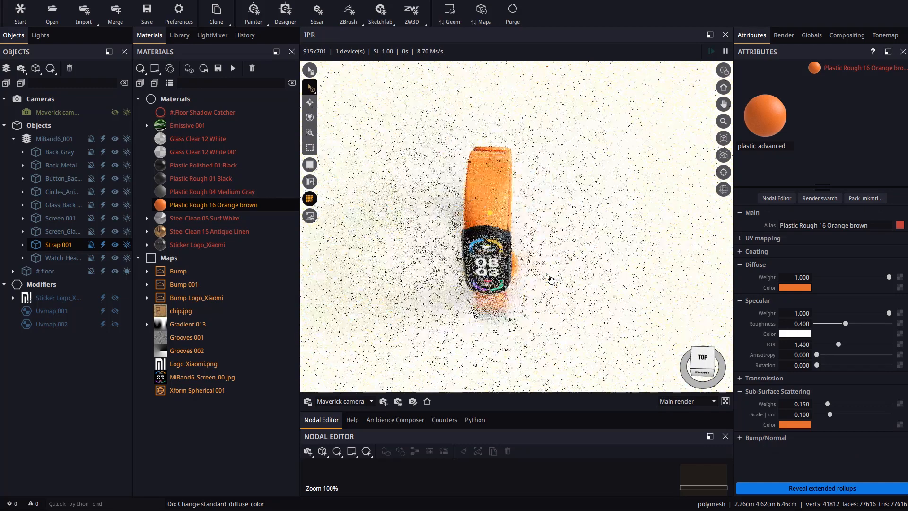
{"action": "middle_click_drag", "start_coordinate": [529, 208], "coordinate": [548, 232]}
{"action": "scroll", "coordinate": [549, 232], "scroll_direction": "down", "scroll_amount": 2}
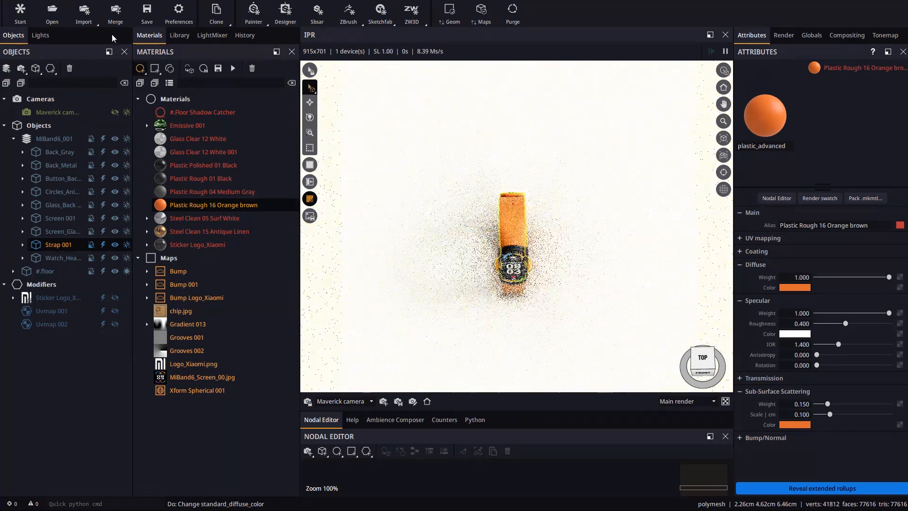
{"action": "left_click", "coordinate": [36, 69]}
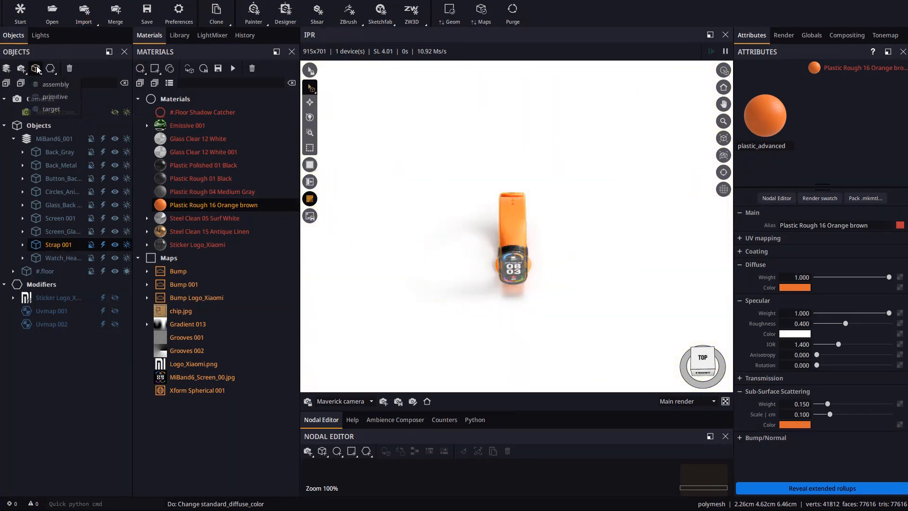
{"action": "left_click", "coordinate": [51, 109]}
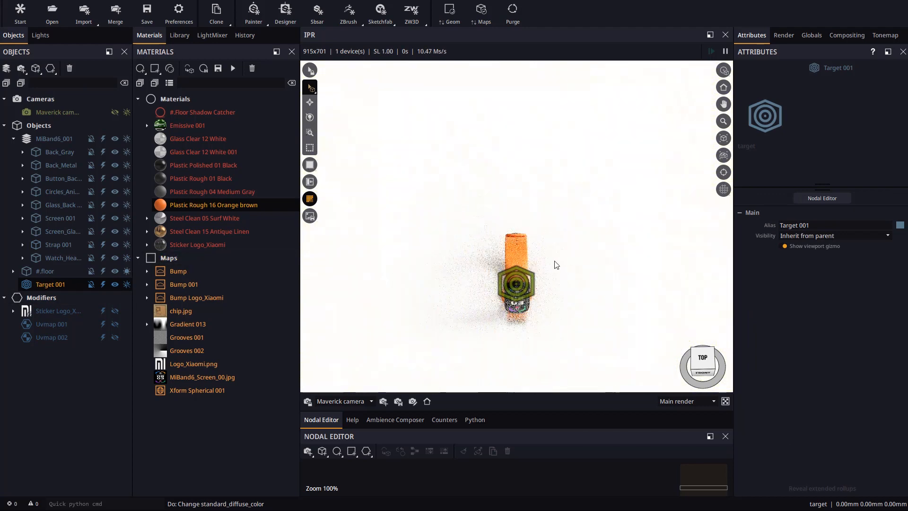
Move the target object about 7.5 cm along the Y axis, to the space behind the smart band.
{"action": "key", "text": "w"}
{"action": "left_click_drag", "start_coordinate": [515, 272], "coordinate": [513, 171]}
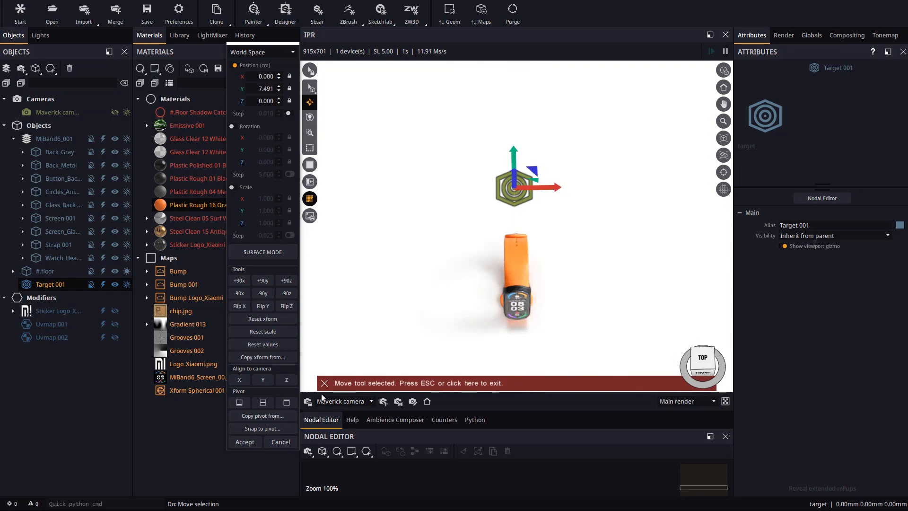
{"action": "left_click", "coordinate": [252, 445]}
{"action": "left_click_drag", "start_coordinate": [521, 302], "coordinate": [543, 265]}
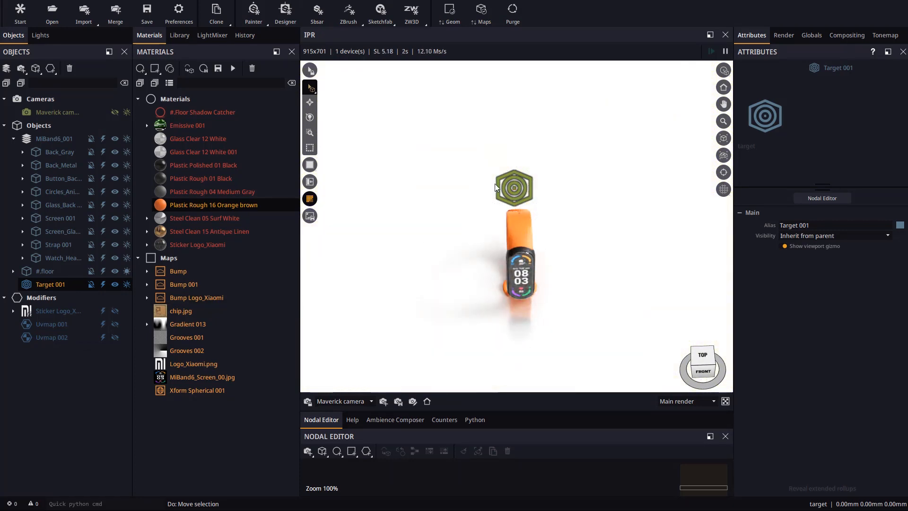
Copy the pivot of Target 001 to the MiBand6_001 assembly.
{"action": "left_click", "coordinate": [55, 137]}
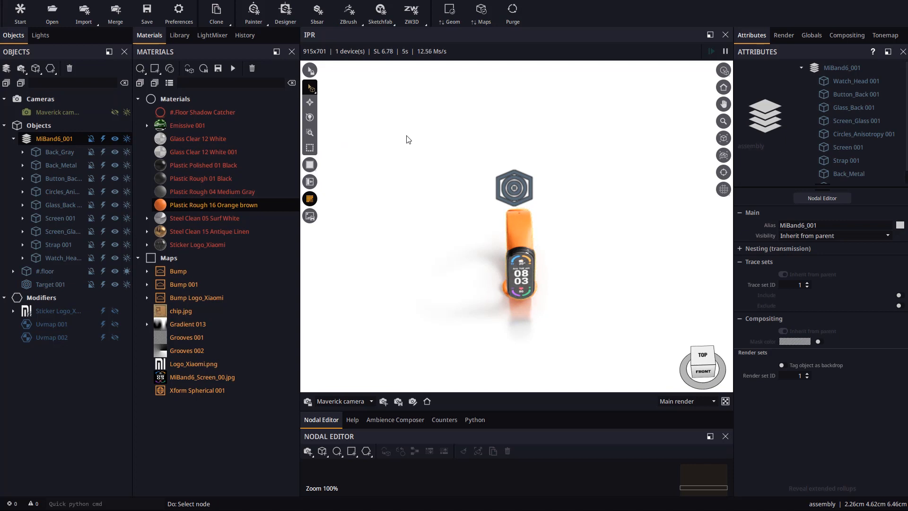
{"action": "left_click", "coordinate": [309, 103]}
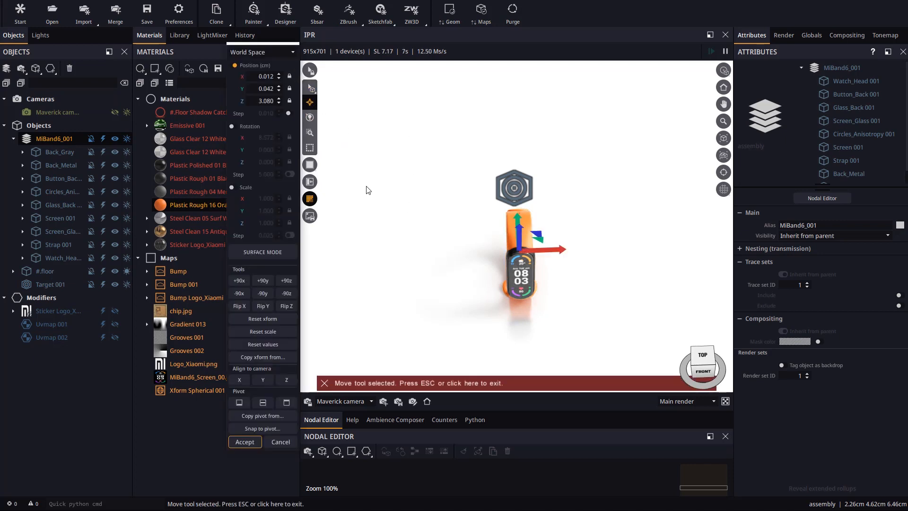
{"action": "left_click", "coordinate": [261, 417]}
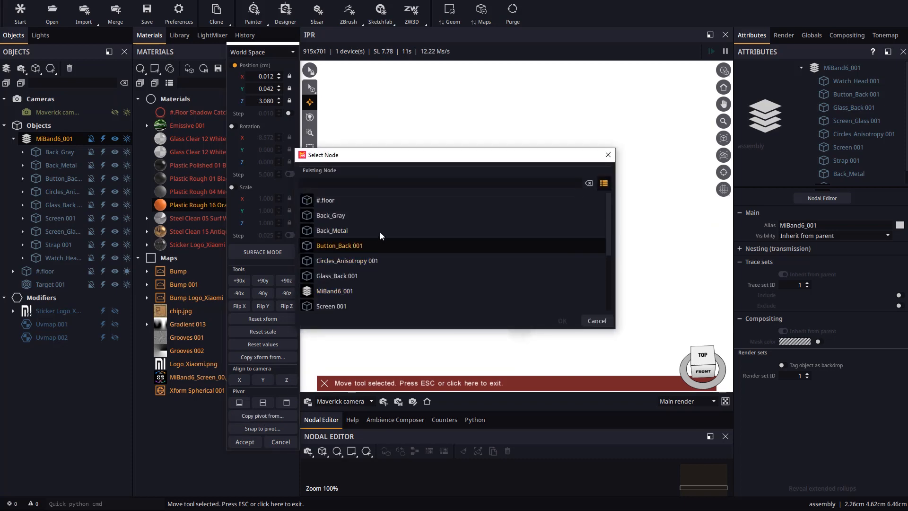
{"action": "scroll", "coordinate": [379, 232], "scroll_direction": "down", "scroll_amount": 3}
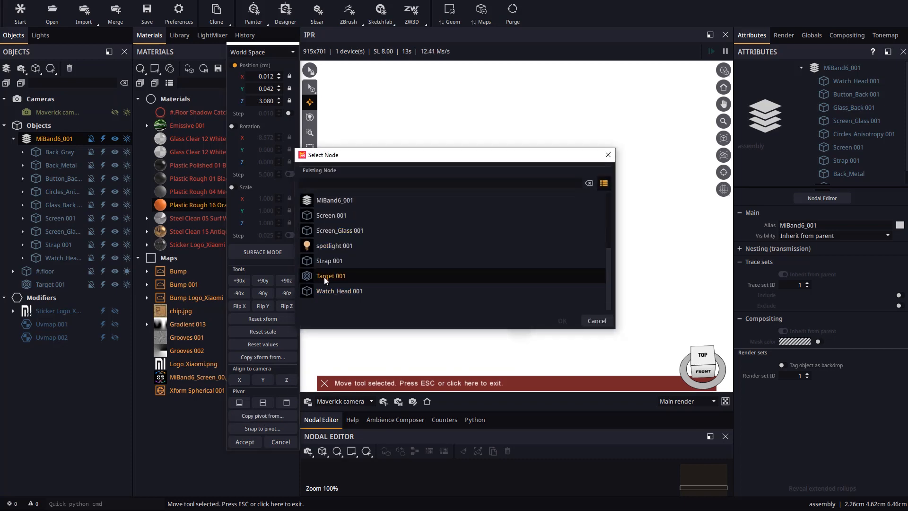
{"action": "double_click", "coordinate": [325, 277]}
{"action": "left_click_drag", "start_coordinate": [517, 211], "coordinate": [547, 179]}
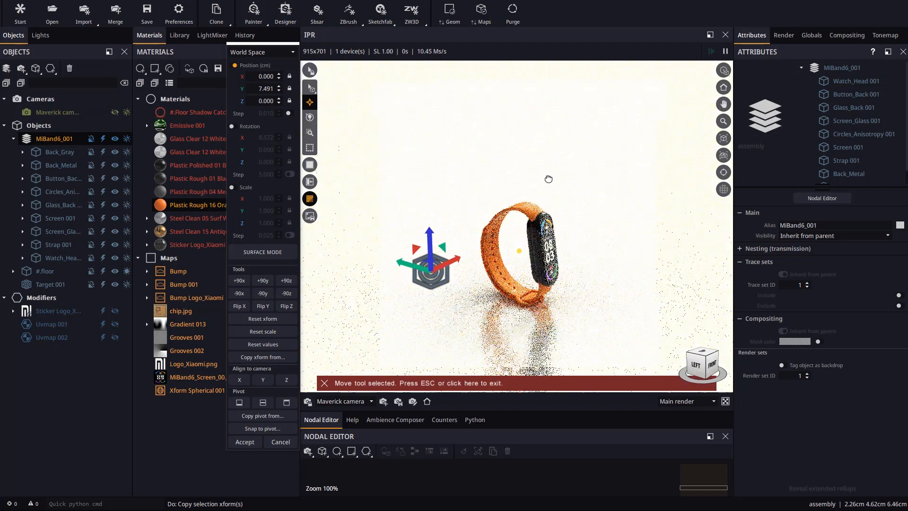
{"action": "left_click", "coordinate": [244, 441]}
{"action": "left_click_drag", "start_coordinate": [506, 324], "coordinate": [439, 340]}
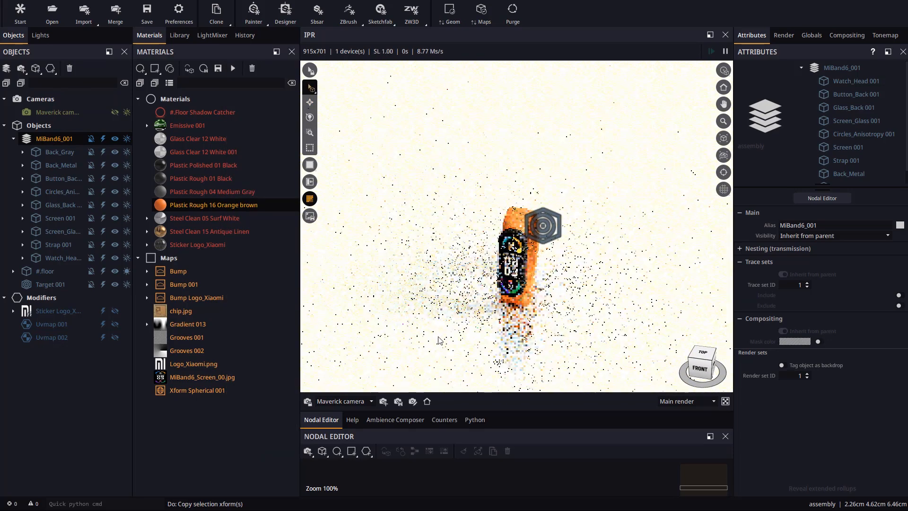
{"action": "key", "text": "w"}
{"action": "left_click_drag", "start_coordinate": [566, 215], "coordinate": [599, 336]}
{"action": "left_click", "coordinate": [280, 442]}
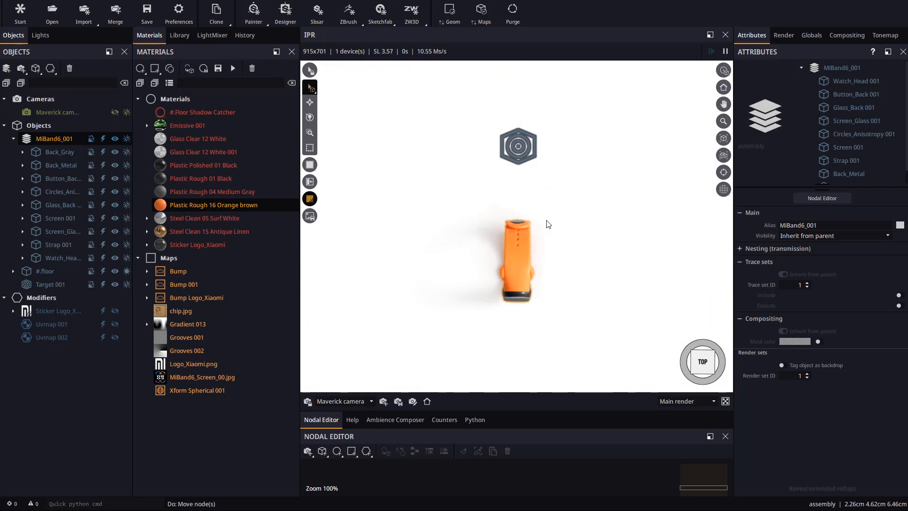
Clone the MiBand6_001 assembly twice around the target, rotating it in 30° increments about the vertical axis.
{"action": "left_click_drag", "start_coordinate": [548, 224], "coordinate": [536, 176]}
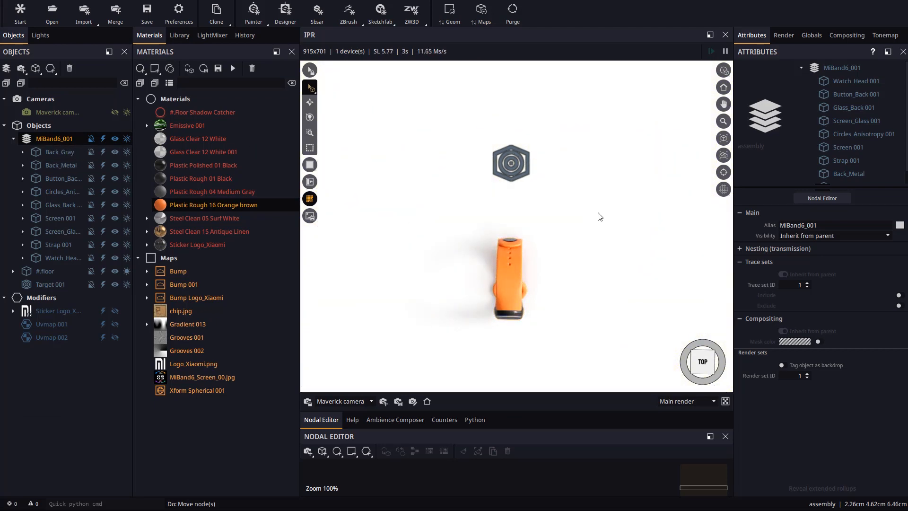
{"action": "key", "text": "m"}
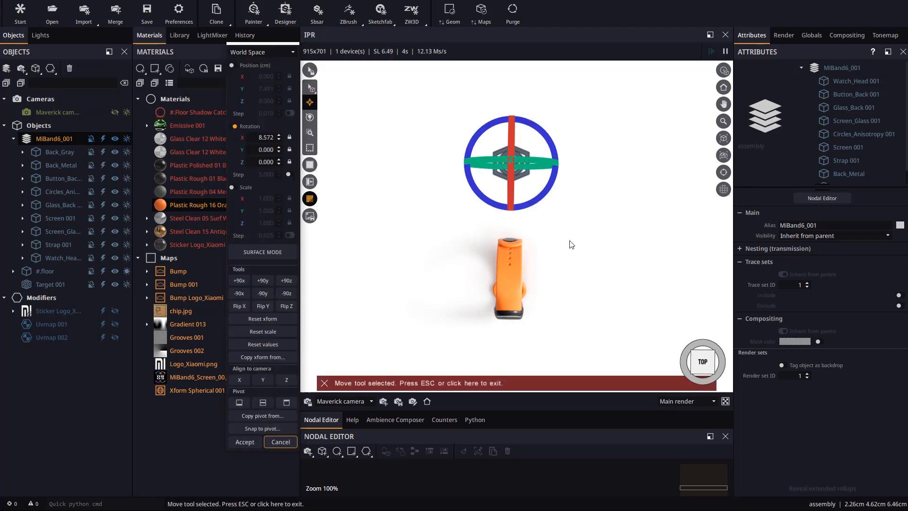
{"action": "left_click_drag", "start_coordinate": [533, 205], "coordinate": [513, 212]}
{"action": "left_click", "coordinate": [468, 264]}
{"action": "left_click", "coordinate": [463, 277]}
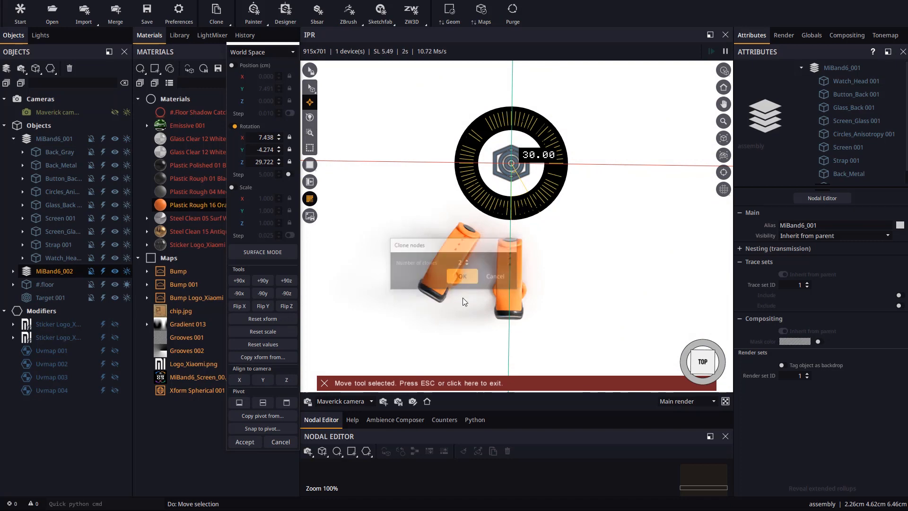
Clone the original MiBand6_001 assembly twice in the opposite direction, in -30° increments around the target.
{"action": "left_click", "coordinate": [55, 139]}
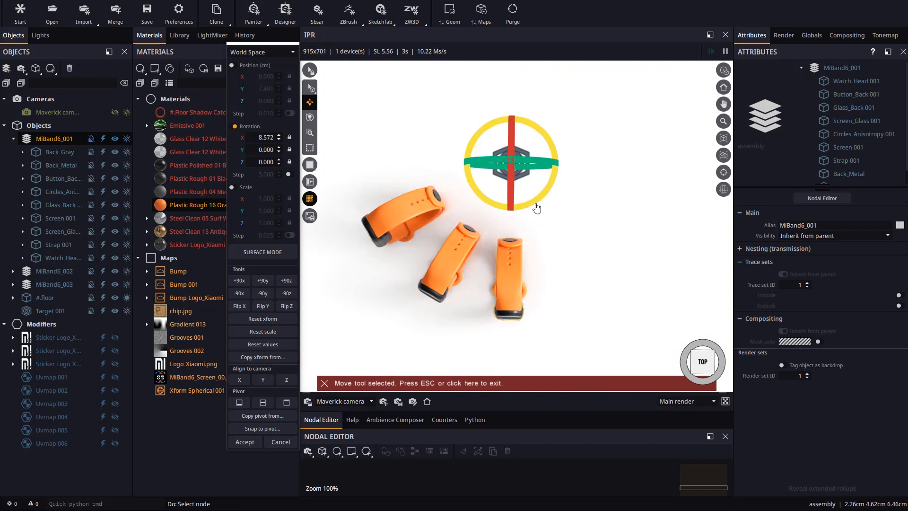
{"action": "mouse_move", "coordinate": [537, 207]}
{"action": "left_mouse_down", "text": "shift"}
{"action": "mouse_move", "coordinate": [520, 232]}
{"action": "mouse_move", "coordinate": [451, 266]}
{"action": "left_mouse_up", "text": "shift"}
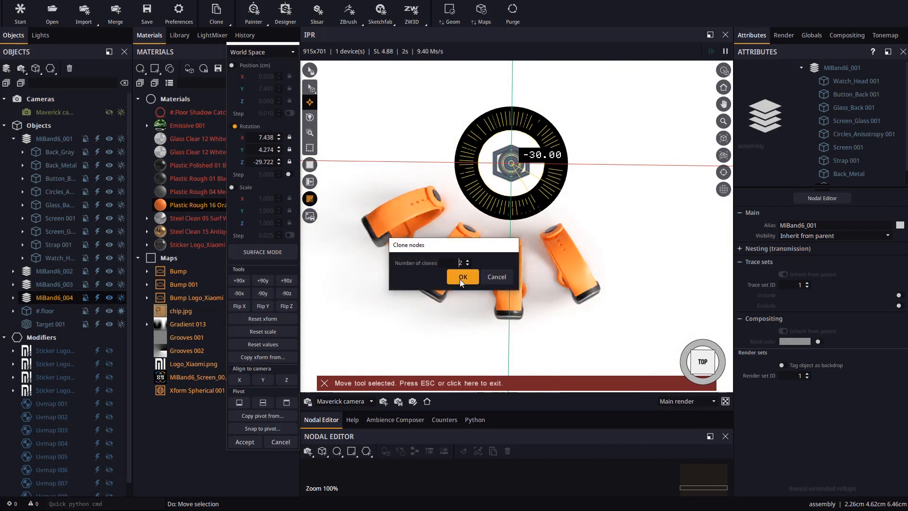
{"action": "left_click", "coordinate": [461, 277]}
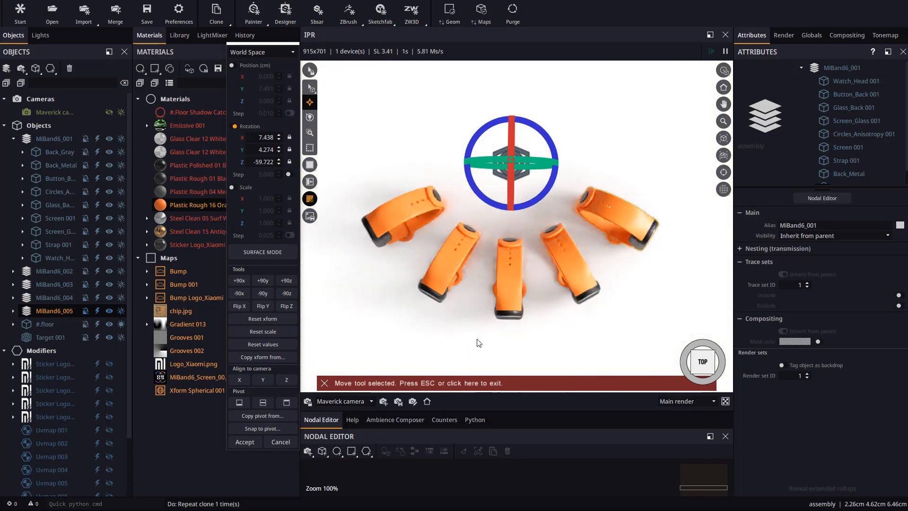
{"action": "middle_click_drag", "start_coordinate": [500, 314], "coordinate": [517, 249]}
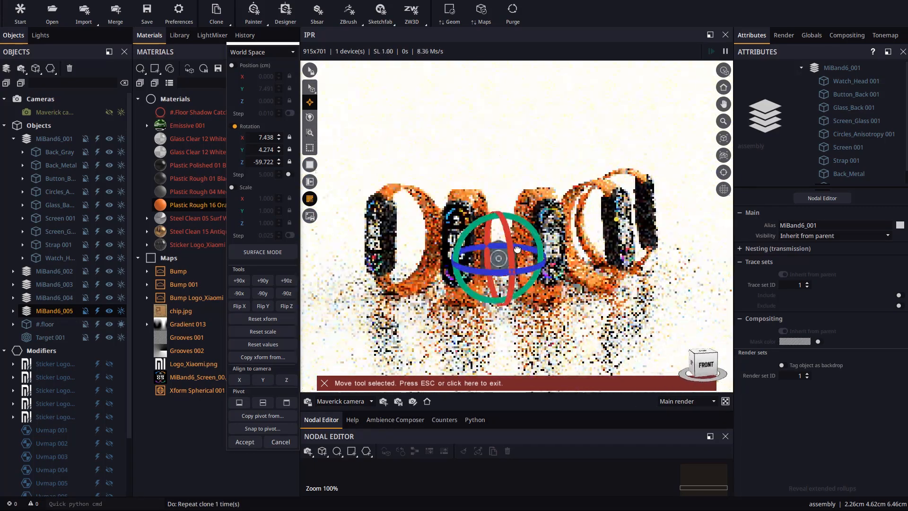
{"action": "left_click", "coordinate": [280, 442]}
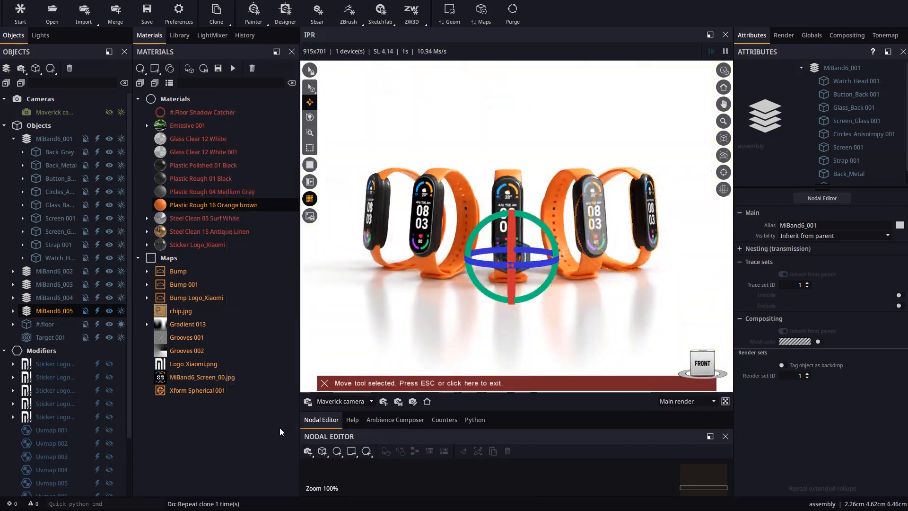
{"action": "key", "text": "Escape"}
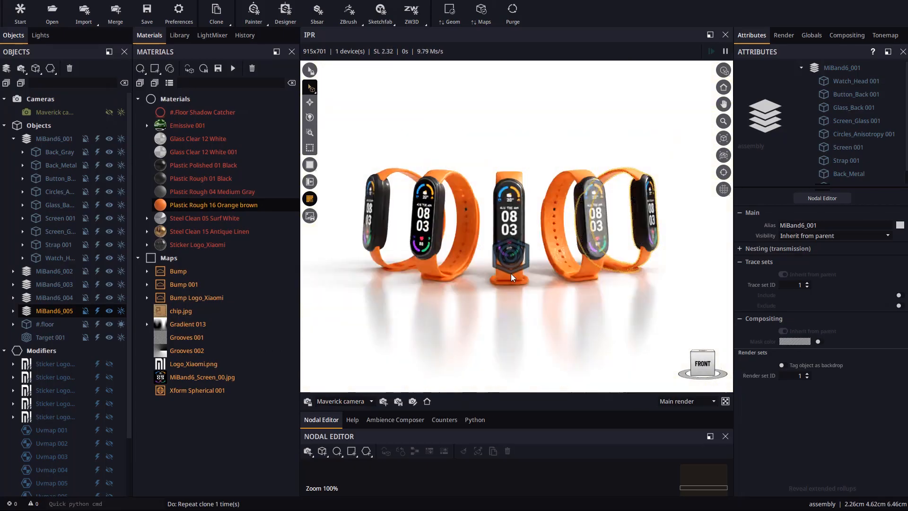
Frame the five bands from the front using the Center cross and Rule of thirds guides, and save the view as a new camera.
{"action": "middle_click_drag", "start_coordinate": [511, 277], "coordinate": [512, 288]}
{"action": "scroll", "coordinate": [514, 286], "scroll_direction": "up", "scroll_amount": 3}
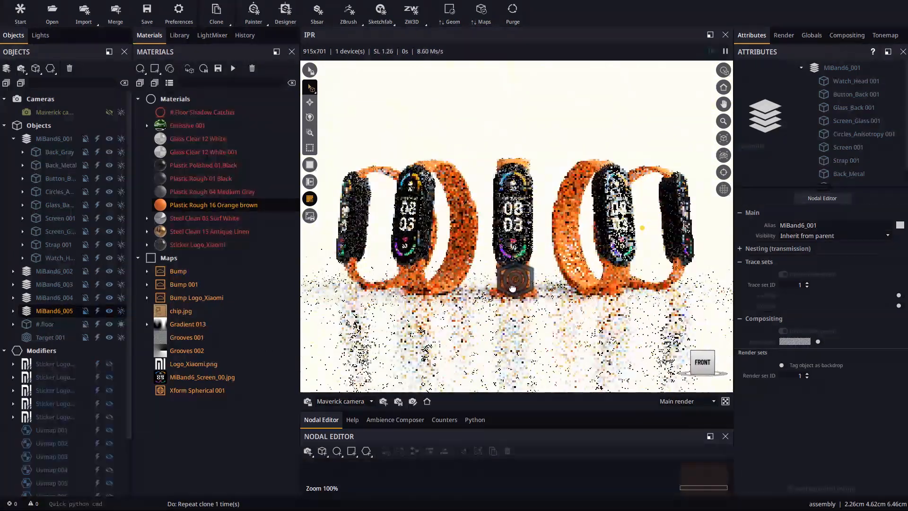
{"action": "middle_click_drag", "start_coordinate": [530, 255], "coordinate": [534, 260]}
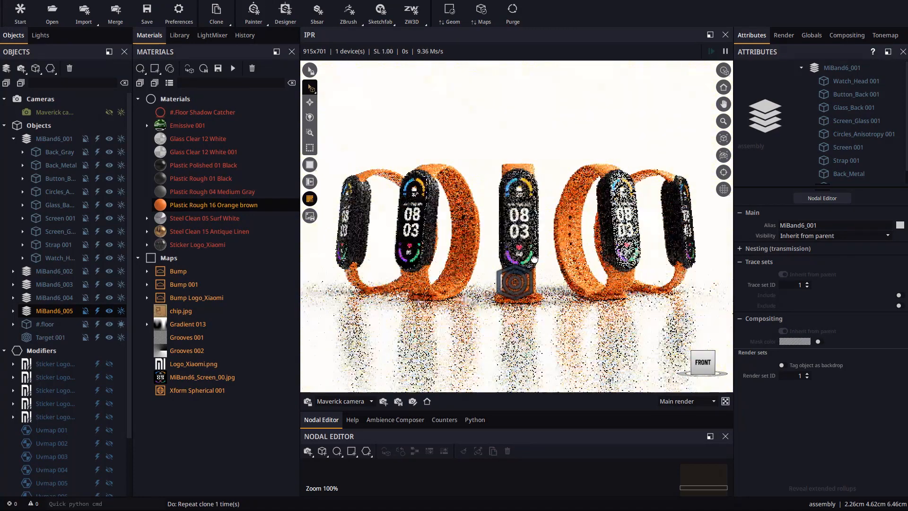
{"action": "left_click", "coordinate": [724, 189]}
{"action": "left_click", "coordinate": [744, 191]}
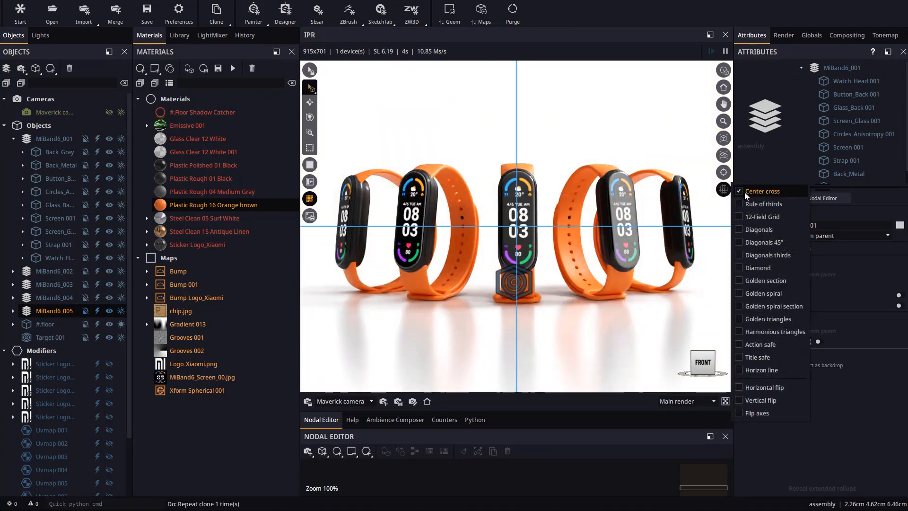
{"action": "left_click", "coordinate": [757, 205]}
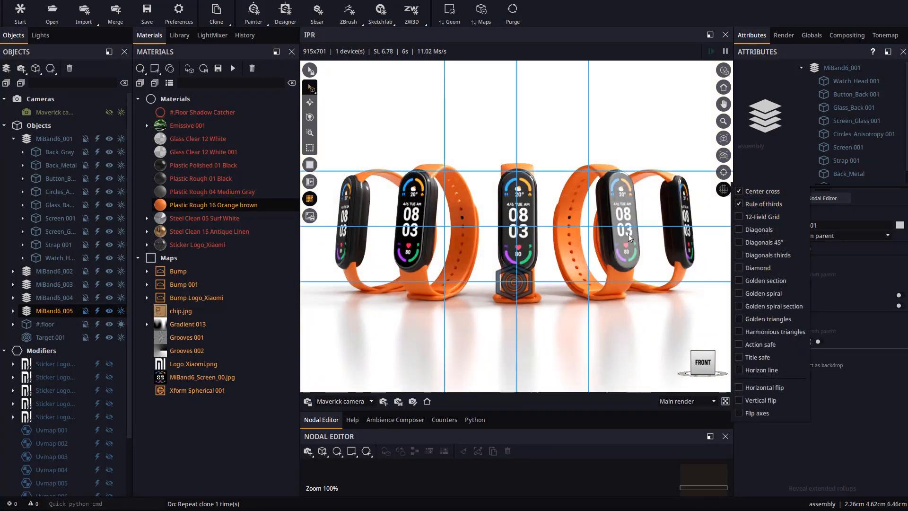
{"action": "left_click", "coordinate": [582, 243]}
{"action": "middle_click_drag", "start_coordinate": [582, 243], "coordinate": [567, 246]}
{"action": "scroll", "coordinate": [572, 243], "scroll_direction": "up", "scroll_amount": 1}
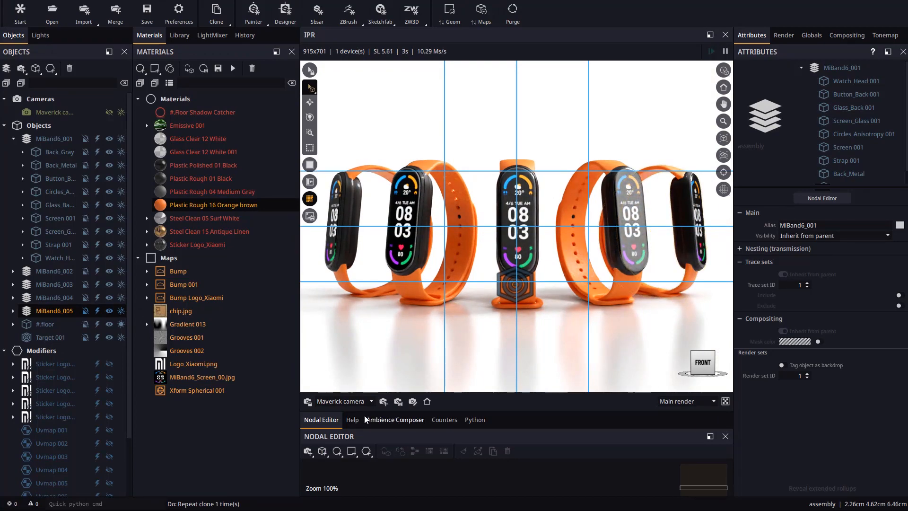
{"action": "left_click", "coordinate": [397, 401]}
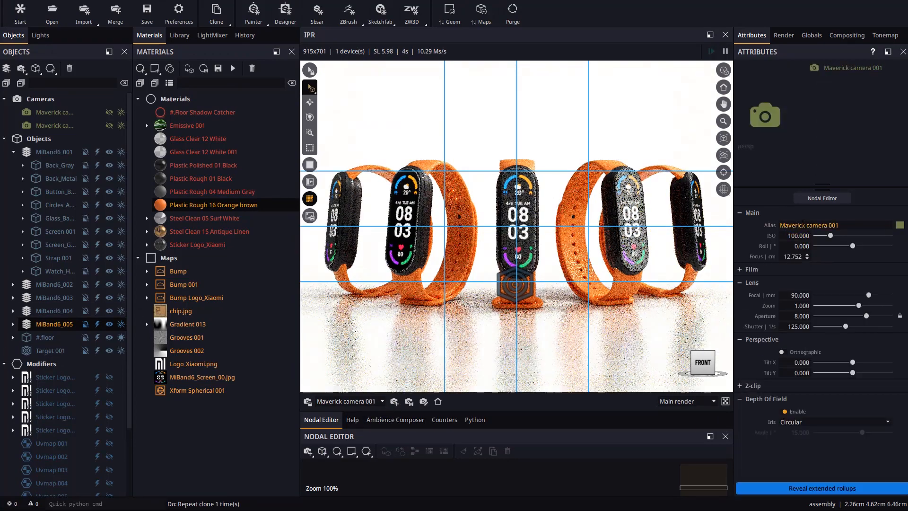
Turn off the Center cross and Rule of thirds guides and hide the Target 001 object.
{"action": "left_click", "coordinate": [723, 189]}
{"action": "left_click", "coordinate": [756, 191]}
{"action": "left_click", "coordinate": [759, 204]}
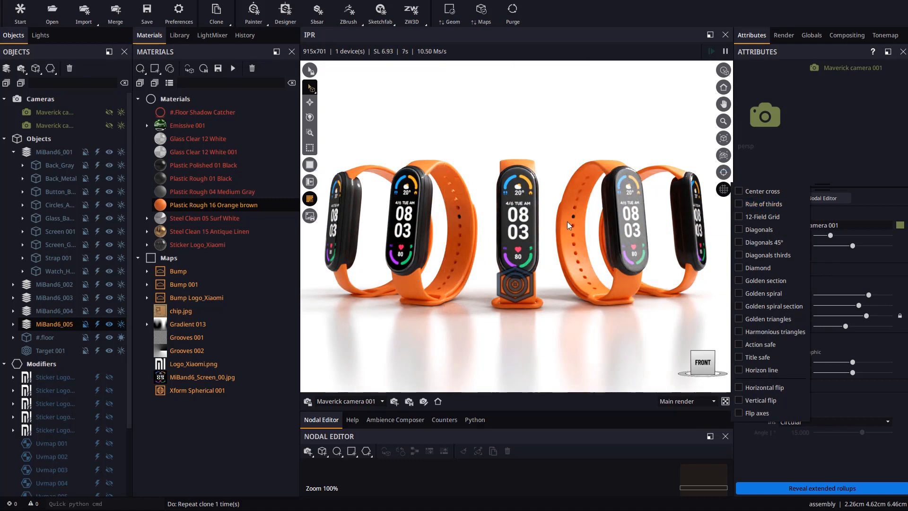
{"action": "left_click", "coordinate": [97, 351]}
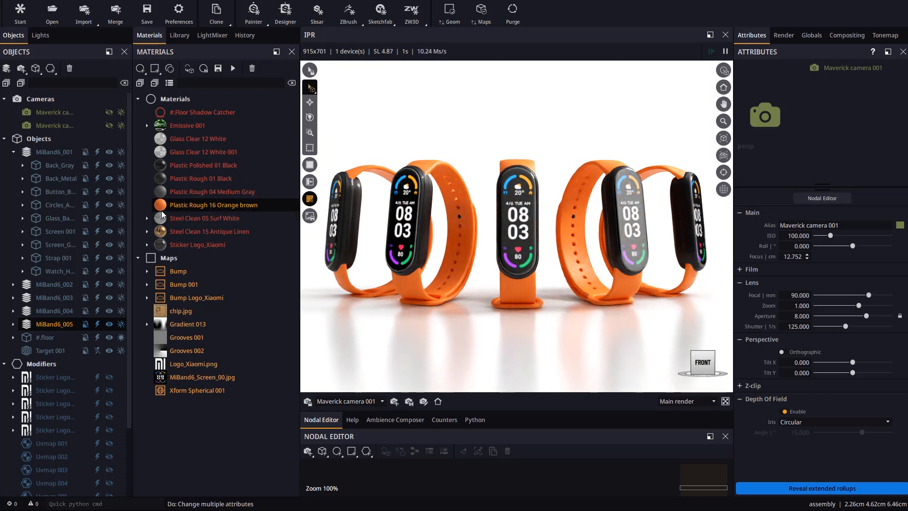
Make the orange plastic material on the MiBand6_002 strap unique.
{"action": "left_click", "coordinate": [429, 165]}
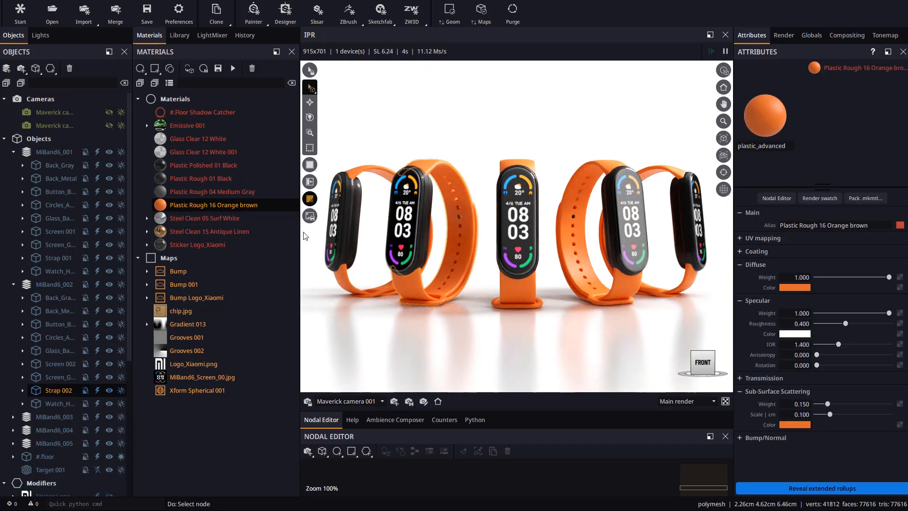
{"action": "left_click", "coordinate": [23, 391]}
{"action": "right_click", "coordinate": [64, 403]}
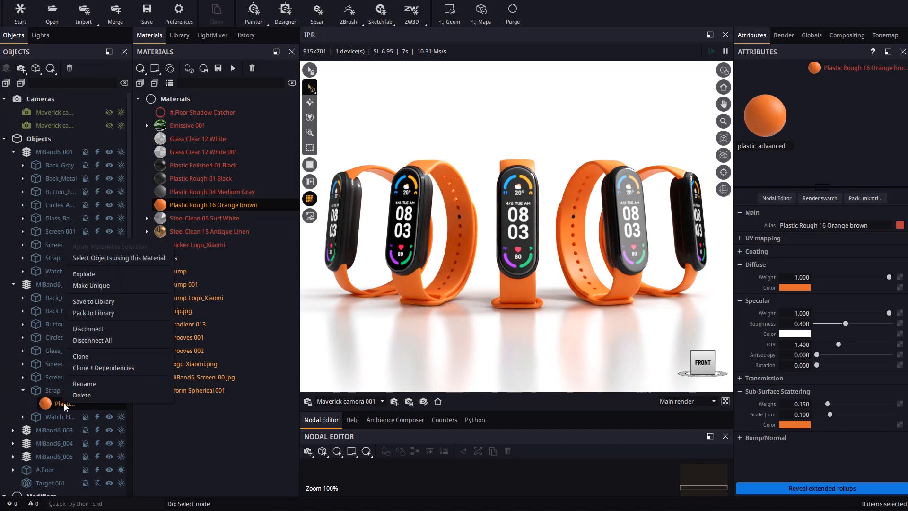
{"action": "left_click", "coordinate": [93, 286]}
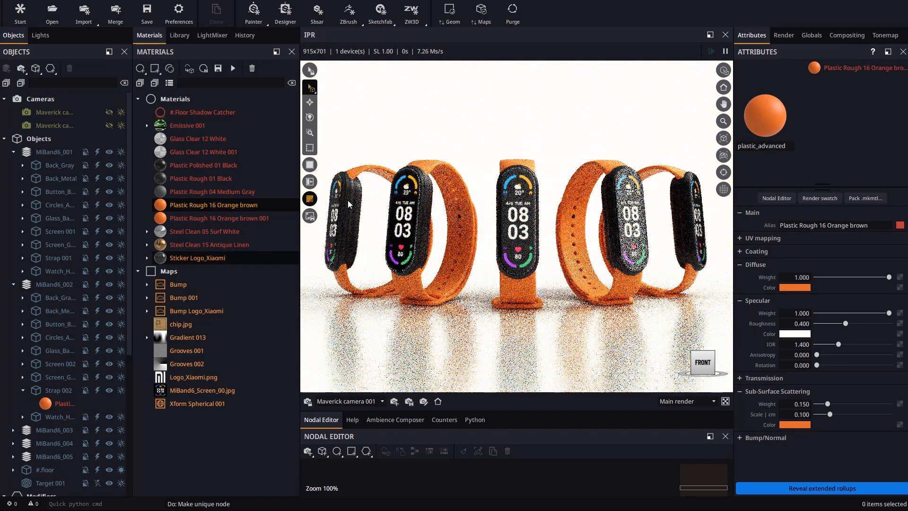
Set the unique strap material's diffuse colour to blue with hue 156 and copy it onto the sub-surface scattering colour.
{"action": "left_click", "coordinate": [795, 288]}
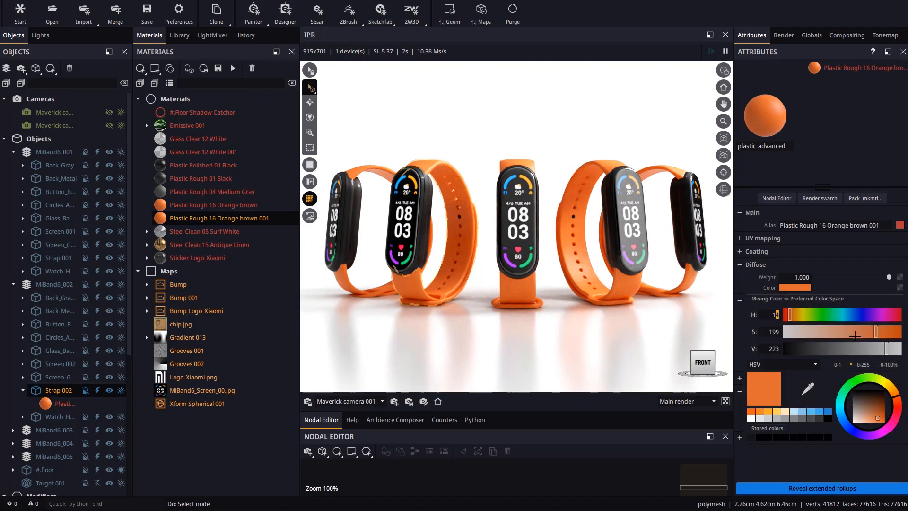
{"action": "left_click", "coordinate": [855, 315]}
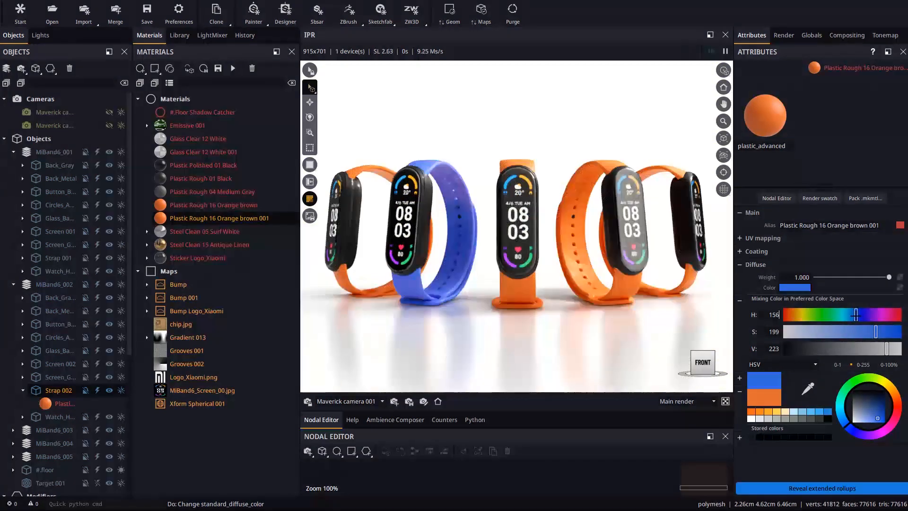
{"action": "left_click", "coordinate": [745, 285]}
{"action": "left_click_drag", "start_coordinate": [789, 291], "coordinate": [795, 429]}
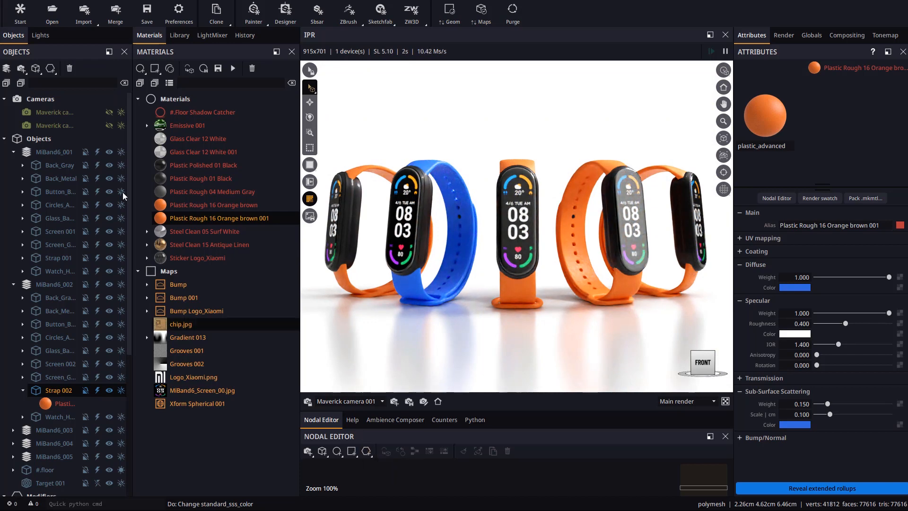
Explode the shared Emissive 001 screen material into separate materials for the cloned bands.
{"action": "left_click", "coordinate": [182, 126]}
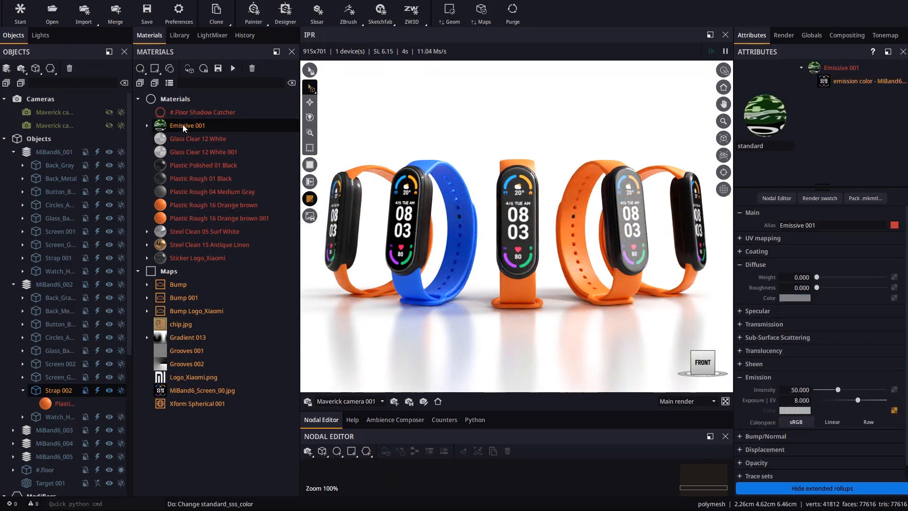
{"action": "right_click", "coordinate": [183, 124]}
{"action": "left_click", "coordinate": [203, 161]}
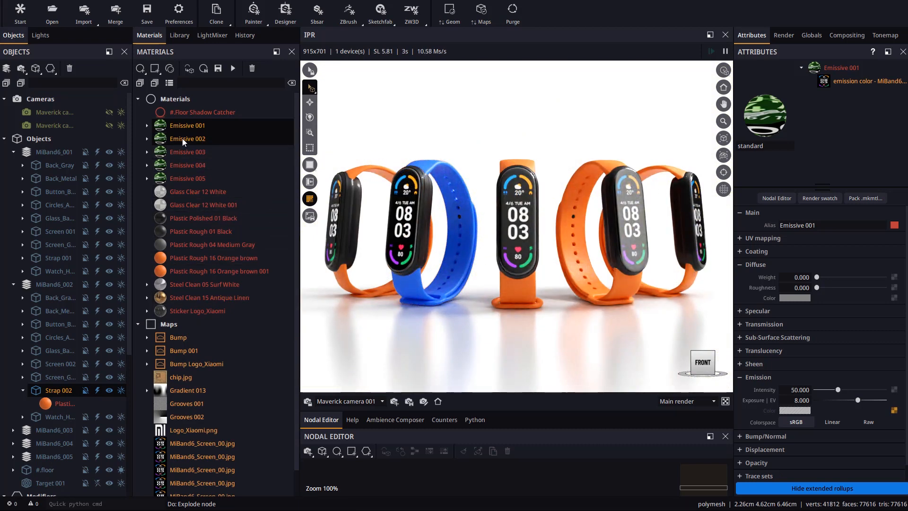
Load MiBand6_Screen_01.jpg as the emission colour map of Emissive 002 and MiBand6_Screen_02.jpg as that of Emissive 003.
{"action": "left_click", "coordinate": [854, 83]}
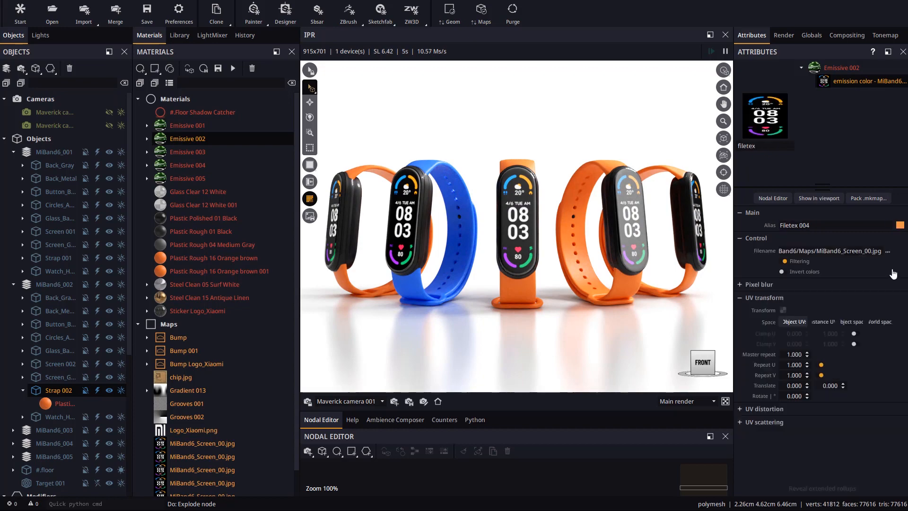
{"action": "left_click", "coordinate": [887, 252]}
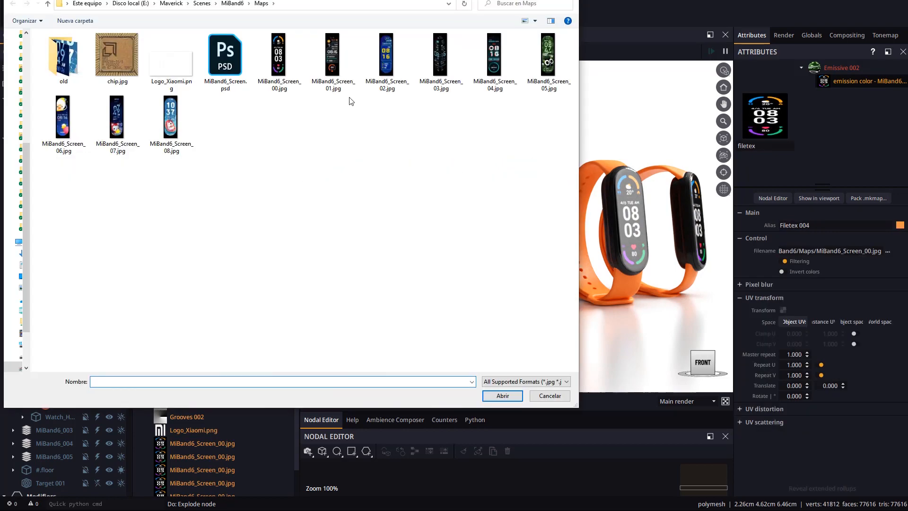
{"action": "double_click", "coordinate": [334, 62]}
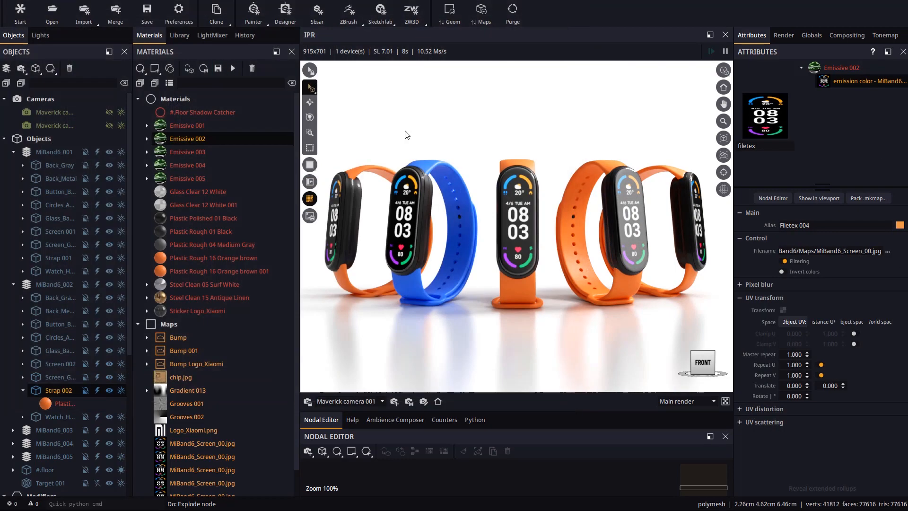
{"action": "left_click", "coordinate": [188, 152]}
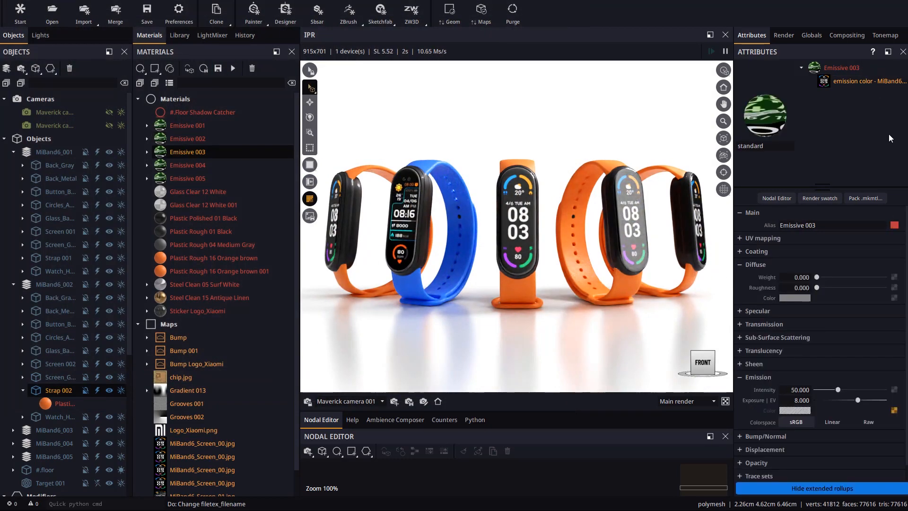
{"action": "left_click", "coordinate": [889, 84]}
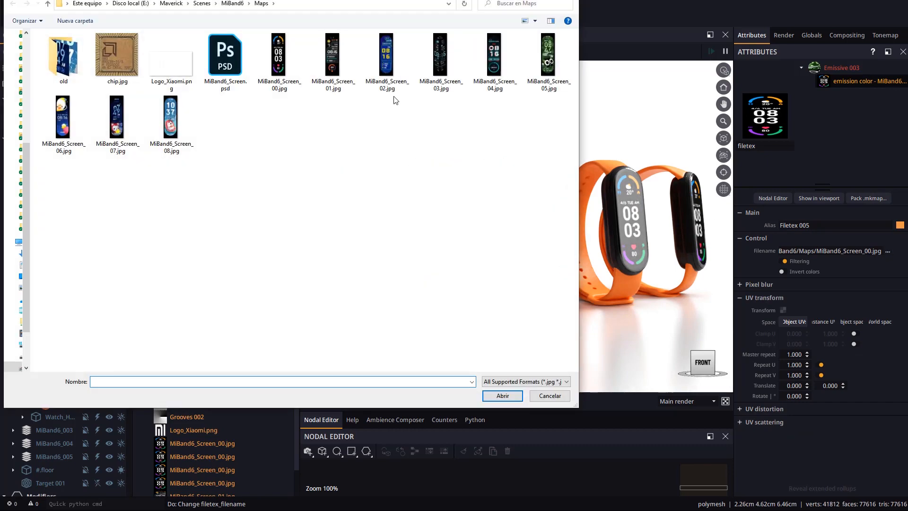
{"action": "double_click", "coordinate": [387, 58]}
Load MiBand6_Screen_05.jpg as the emission colour map of Emissive 004 and MiBand6_Screen_08.jpg as that of Emissive 005.
{"action": "left_click", "coordinate": [188, 165]}
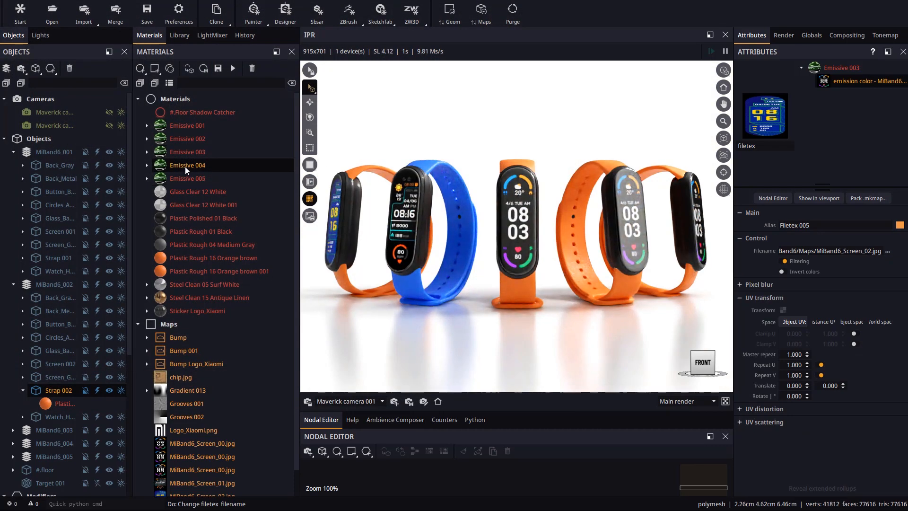
{"action": "left_click", "coordinate": [868, 81]}
{"action": "left_click", "coordinate": [888, 251]}
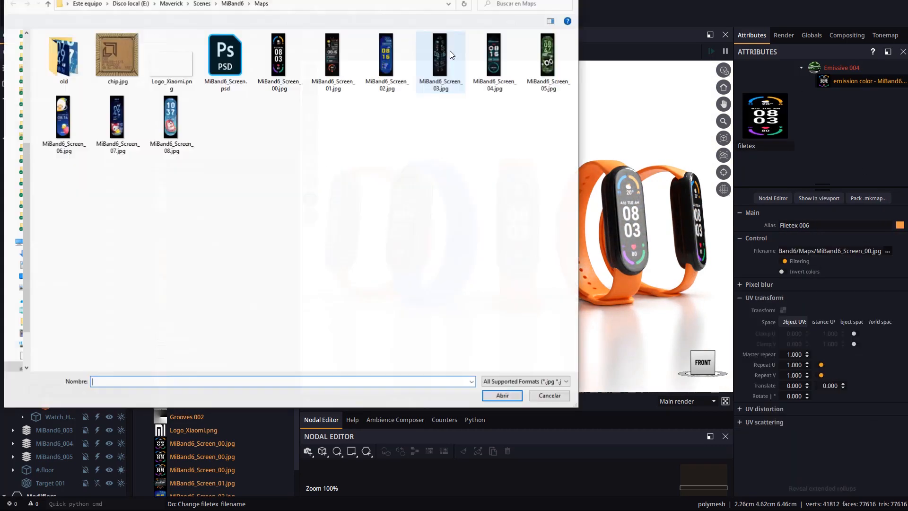
{"action": "double_click", "coordinate": [549, 61]}
{"action": "left_click", "coordinate": [189, 178]}
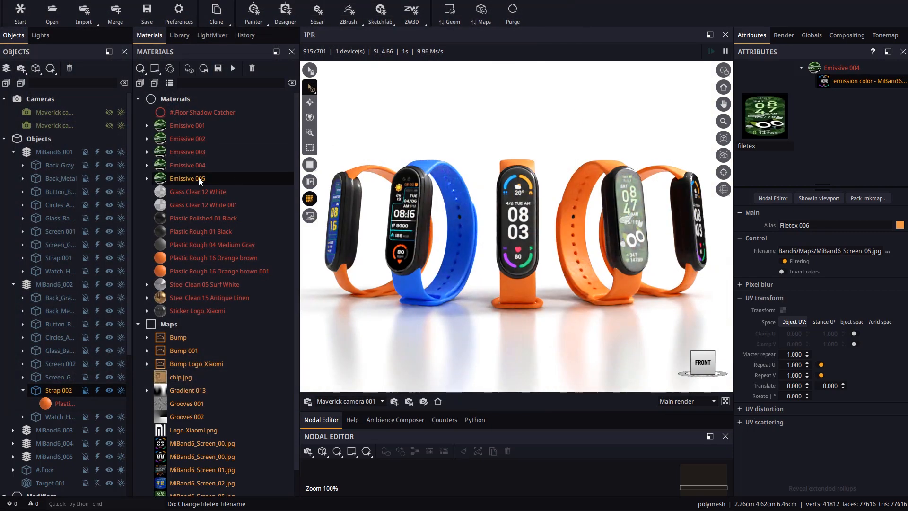
{"action": "left_click", "coordinate": [864, 84]}
{"action": "left_click", "coordinate": [887, 252]}
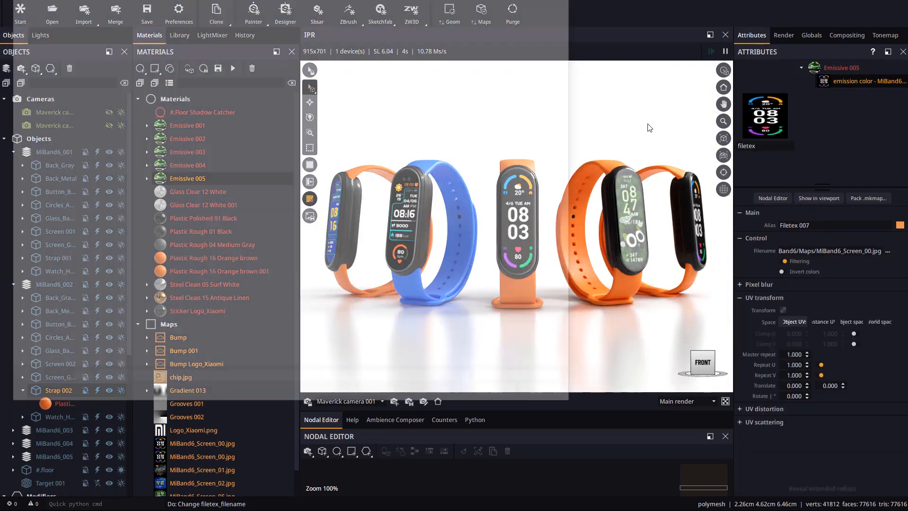
{"action": "double_click", "coordinate": [174, 127]}
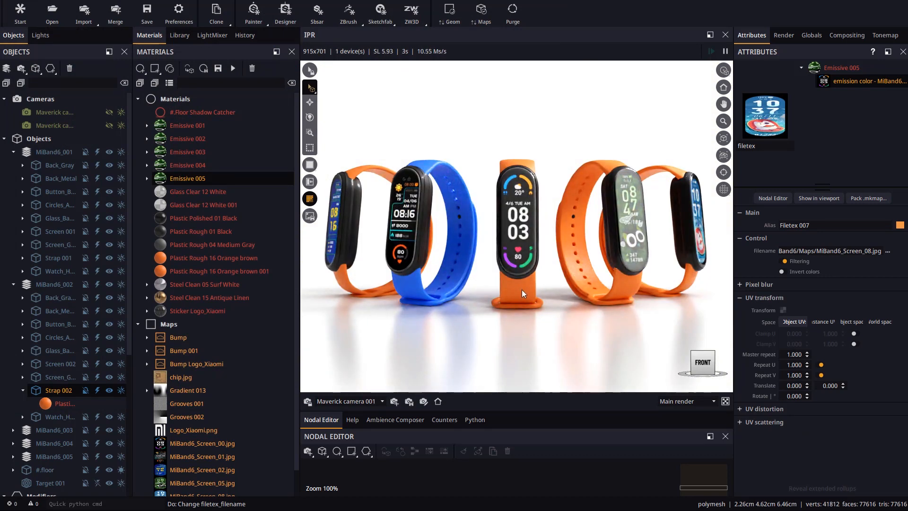
Explode the centre band's shared Plastic Rough 16 Orange brown strap material into separate materials for the straps.
{"action": "left_click", "coordinate": [504, 290]}
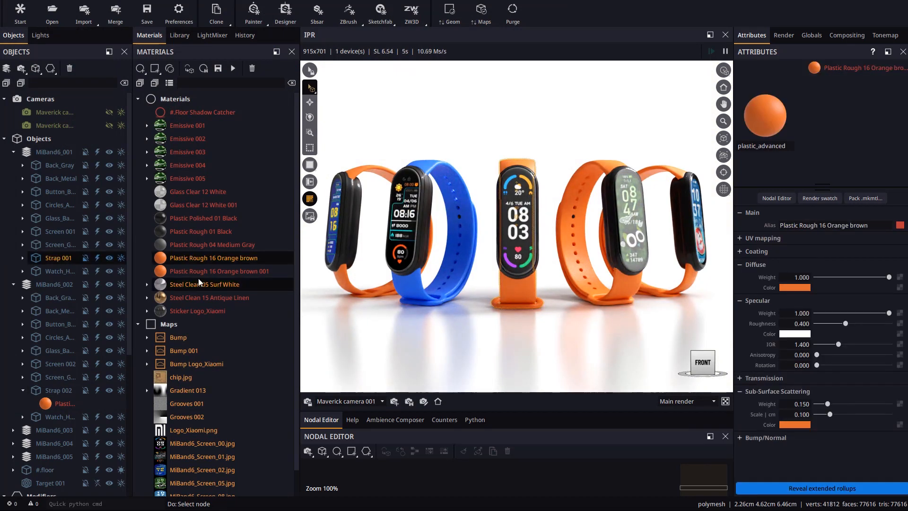
{"action": "right_click", "coordinate": [201, 257]}
{"action": "left_click", "coordinate": [220, 293]}
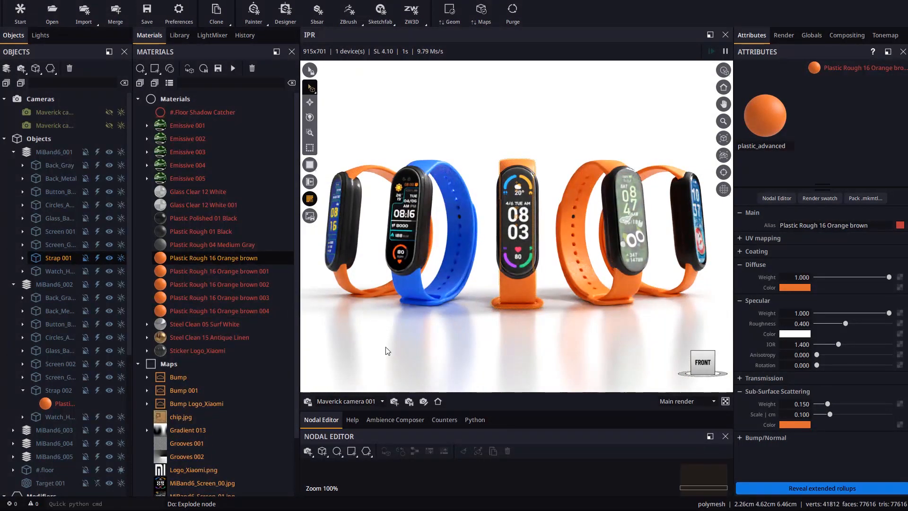
Set the MiBand6_003 strap's diffuse colour to green with hue 87 and value 151, and copy it onto the sub-surface scattering colour.
{"action": "left_click", "coordinate": [341, 293]}
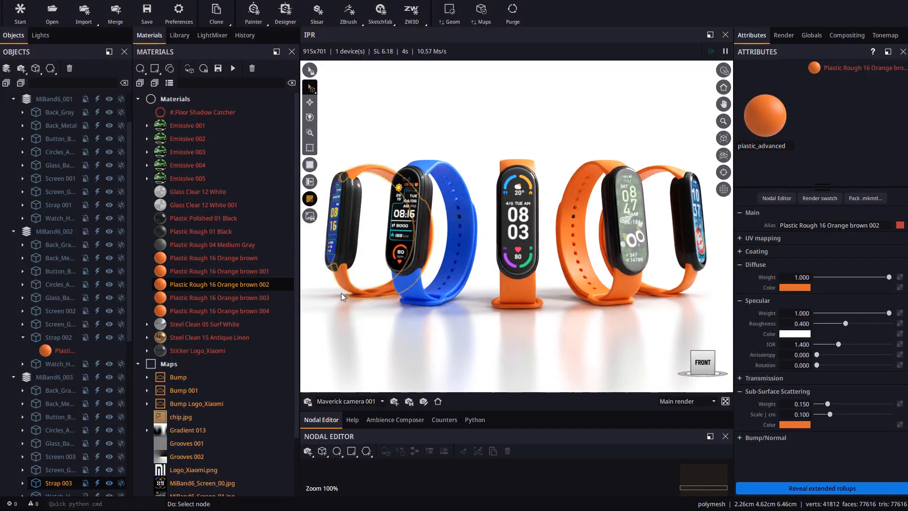
{"action": "left_click", "coordinate": [790, 289]}
{"action": "left_click", "coordinate": [824, 315]}
{"action": "left_click", "coordinate": [853, 349]}
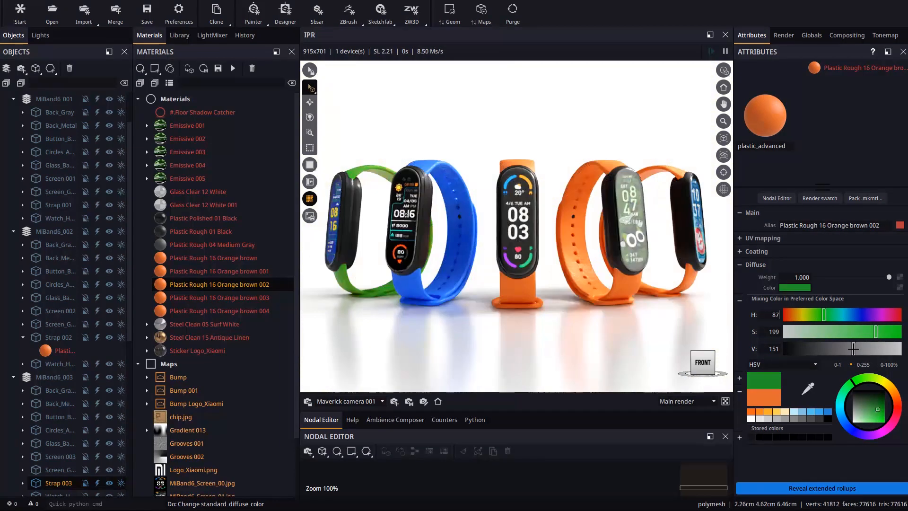
{"action": "left_click", "coordinate": [792, 296]}
{"action": "left_click_drag", "start_coordinate": [798, 424], "coordinate": [797, 424]}
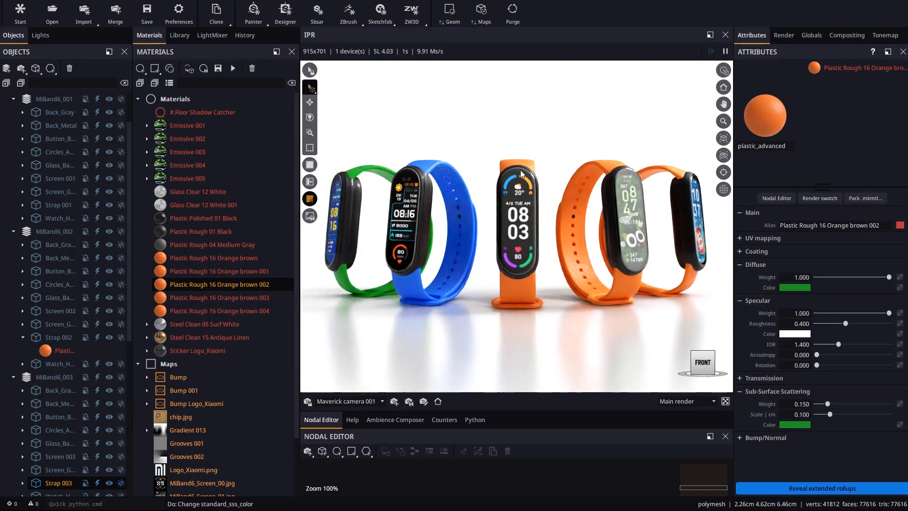
Set the MiBand6_004 strap's diffuse colour to yellow and copy it onto the sub-surface scattering colour.
{"action": "left_click", "coordinate": [581, 173]}
{"action": "left_click", "coordinate": [795, 288]}
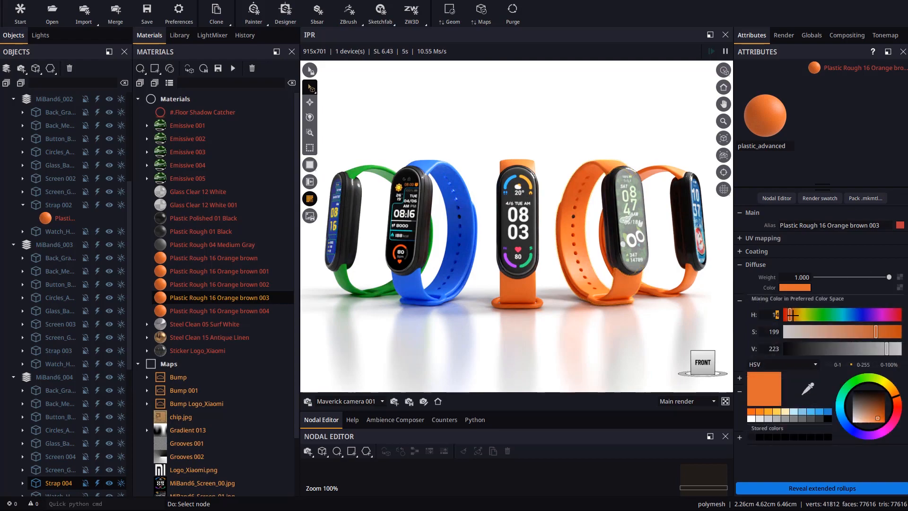
{"action": "left_click", "coordinate": [799, 315]}
{"action": "left_click", "coordinate": [796, 289]}
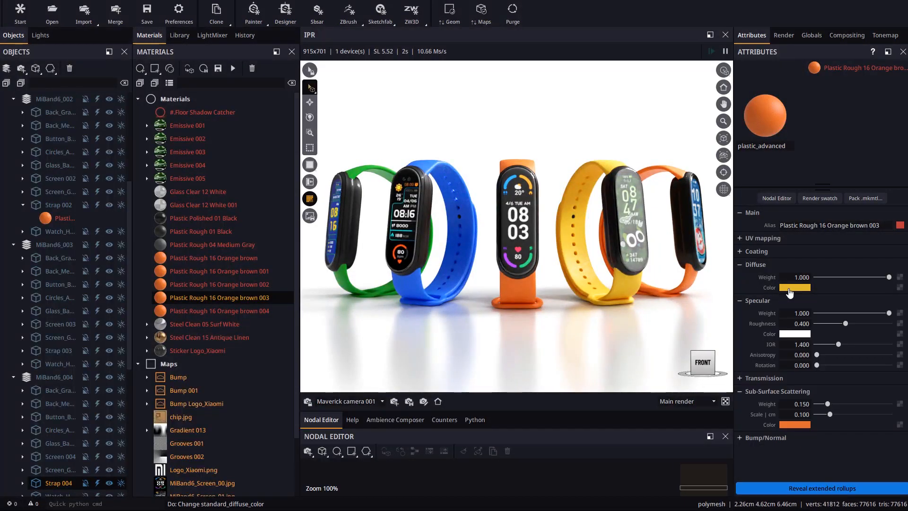
{"action": "left_click_drag", "start_coordinate": [789, 289], "coordinate": [796, 425]}
Set the MiBand6_005 strap's diffuse colour to near-black with saturation 0 and copy it onto the sub-surface scattering colour.
{"action": "left_click", "coordinate": [688, 277]}
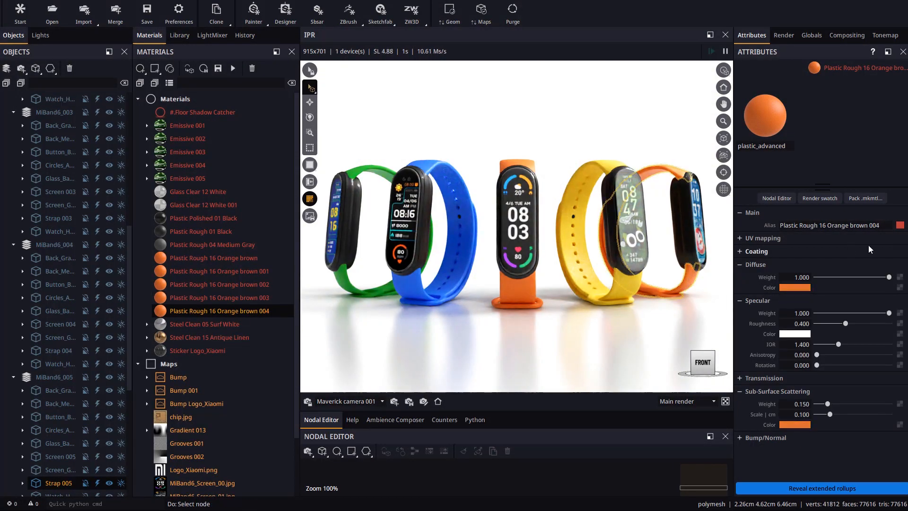
{"action": "left_click", "coordinate": [796, 288]}
{"action": "left_click_drag", "start_coordinate": [802, 332], "coordinate": [784, 332]}
{"action": "left_click_drag", "start_coordinate": [817, 349], "coordinate": [797, 349]}
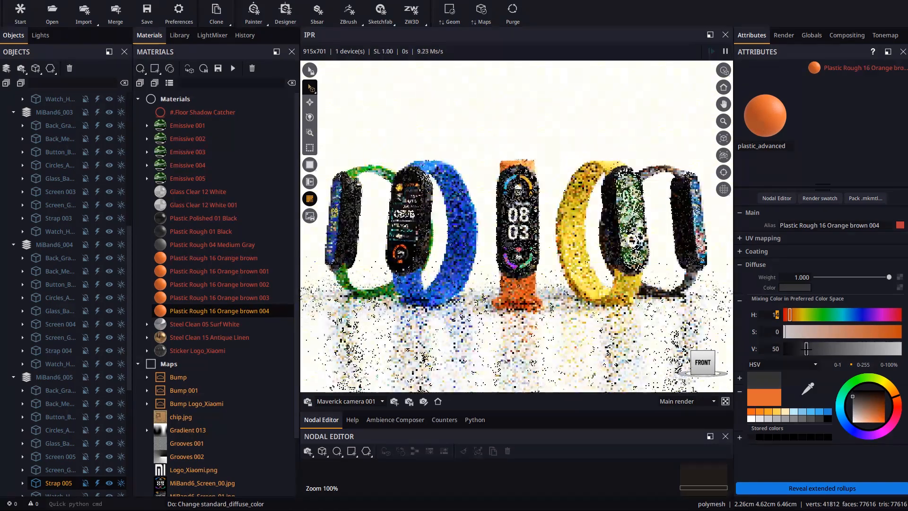
{"action": "left_click", "coordinate": [795, 288]}
{"action": "left_click_drag", "start_coordinate": [796, 425], "coordinate": [796, 425]}
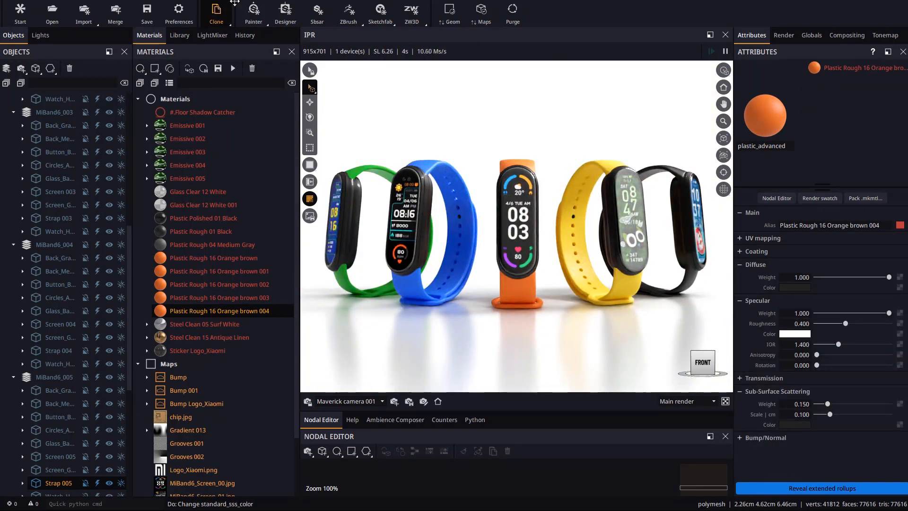
Apply a bright green material from the library's Rough plastics to the MiBand6_003 strap.
{"action": "left_click", "coordinate": [179, 35]}
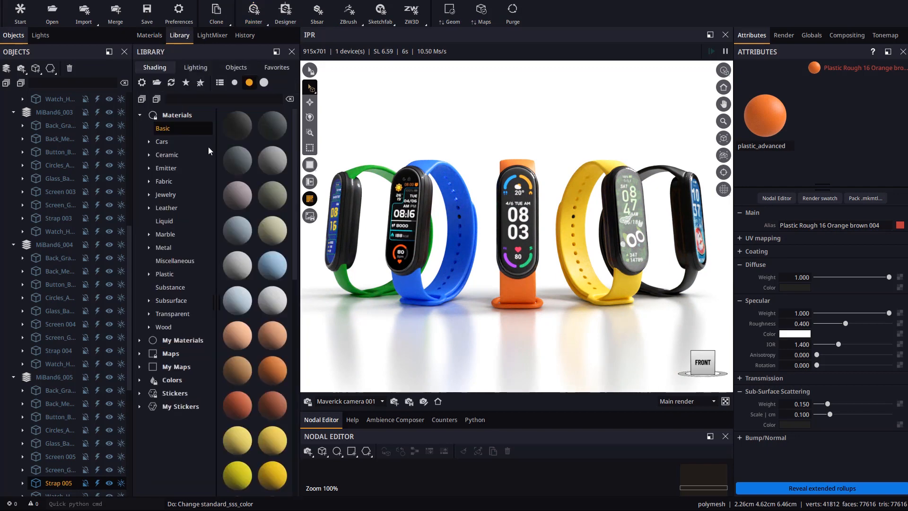
{"action": "left_click", "coordinate": [148, 274]}
{"action": "left_click", "coordinate": [180, 342]}
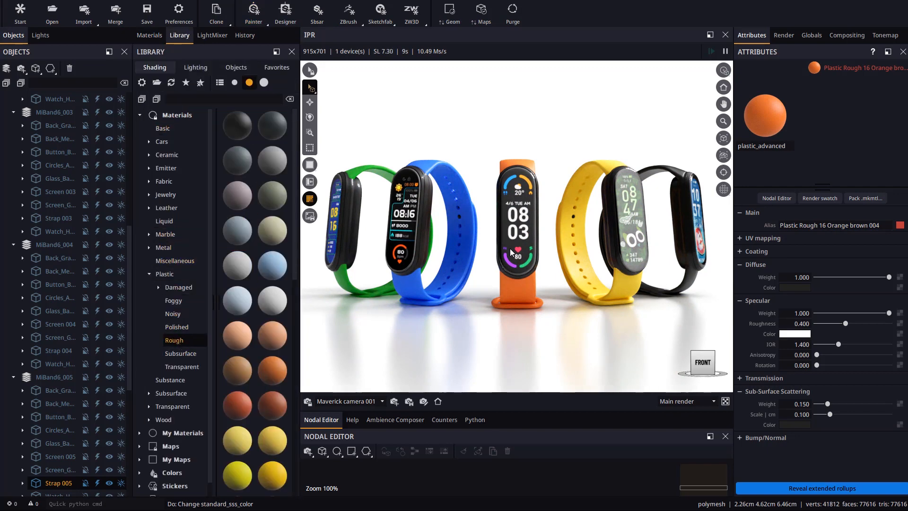
{"action": "scroll", "coordinate": [238, 367], "scroll_direction": "down", "scroll_amount": 10}
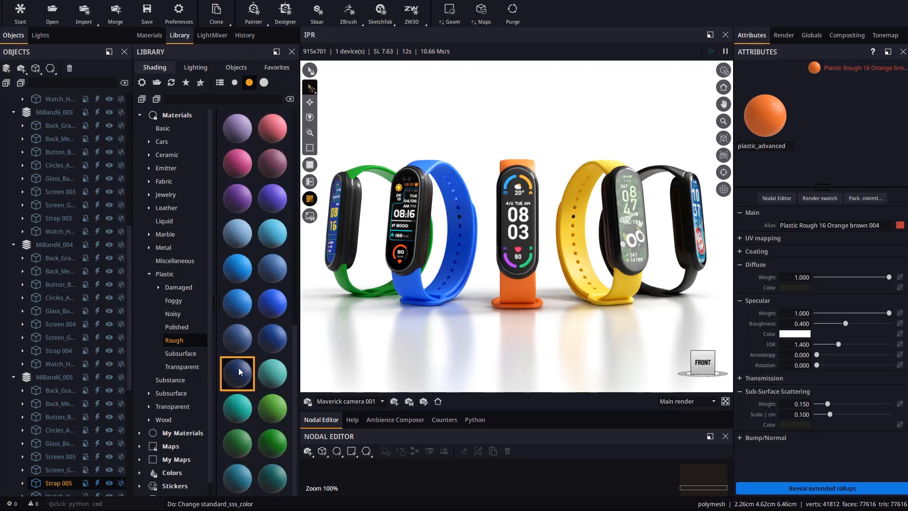
{"action": "left_click_drag", "start_coordinate": [272, 409], "coordinate": [337, 353]}
Apply Plastic Rough 32 Red lilac to the blue MiBand6_002 strap and Plastic Rough 12 White to the yellow MiBand6_004 strap.
{"action": "left_click_drag", "start_coordinate": [281, 171], "coordinate": [491, 349]}
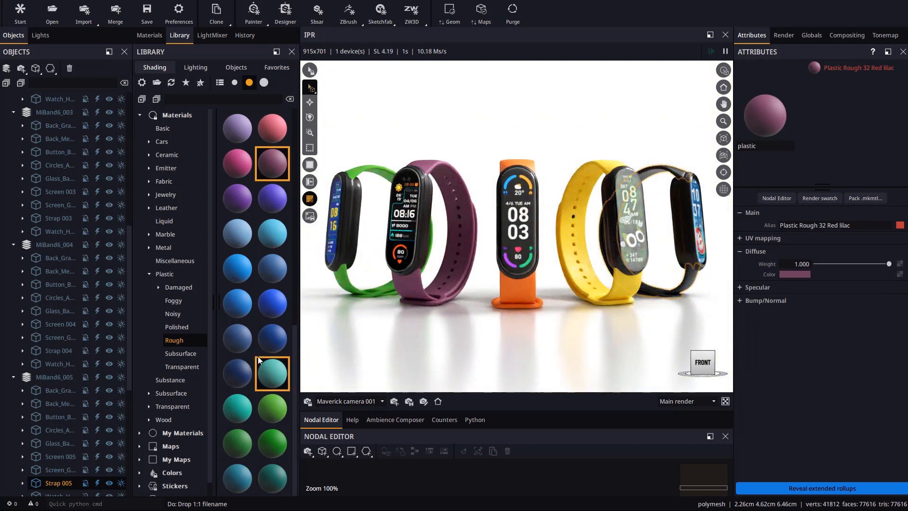
{"action": "scroll", "coordinate": [272, 355], "scroll_direction": "up", "scroll_amount": 5}
{"action": "left_click_drag", "start_coordinate": [274, 316], "coordinate": [571, 342]}
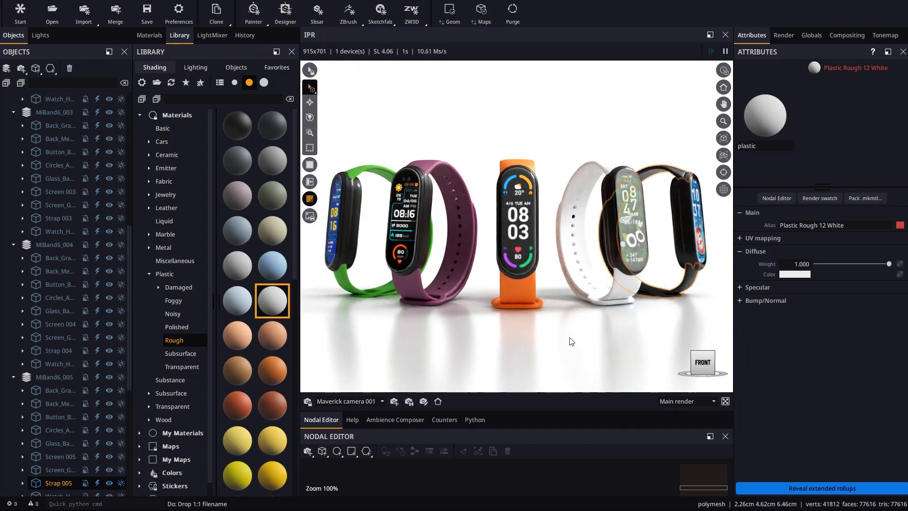